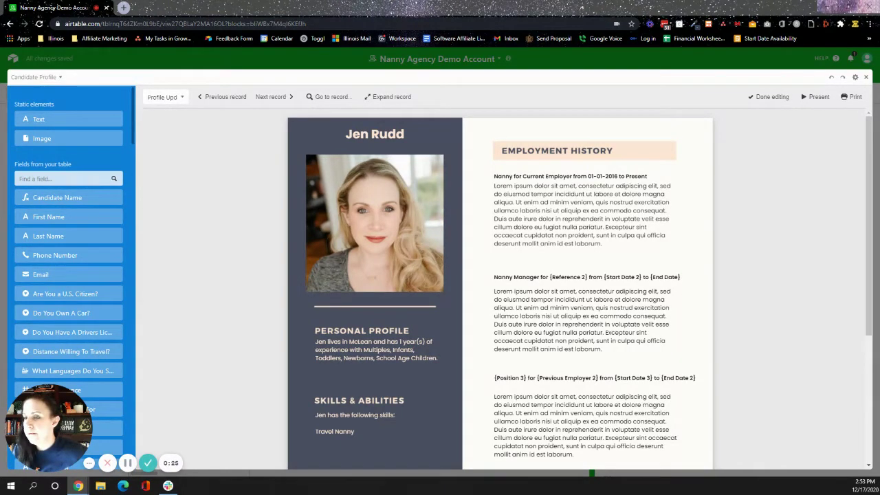
Shift the profile page's full-size background image sideways, return it to X 0, Y 0, and review the whole layout.
mouse_move(697, 140)
mouse_down()
mouse_move(735, 150)
mouse_move(699, 141)
mouse_move(740, 142)
mouse_move(702, 141)
mouse_up()
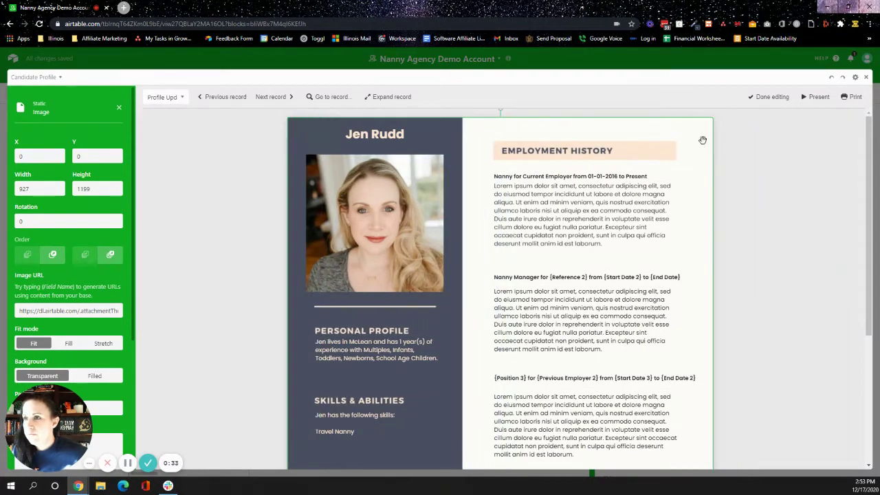
drag(650, 134, 698, 136)
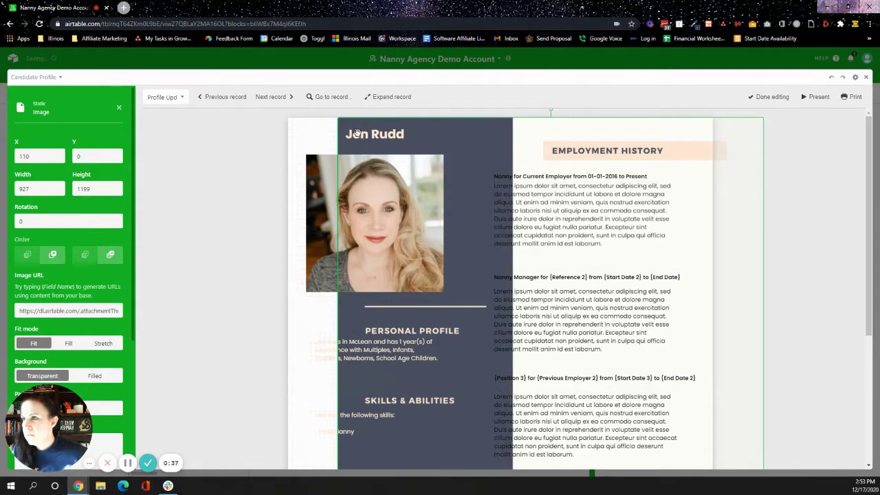
drag(618, 122, 571, 121)
drag(679, 122, 679, 121)
scroll(801, 165, down, 2)
scroll(802, 165, down, 3)
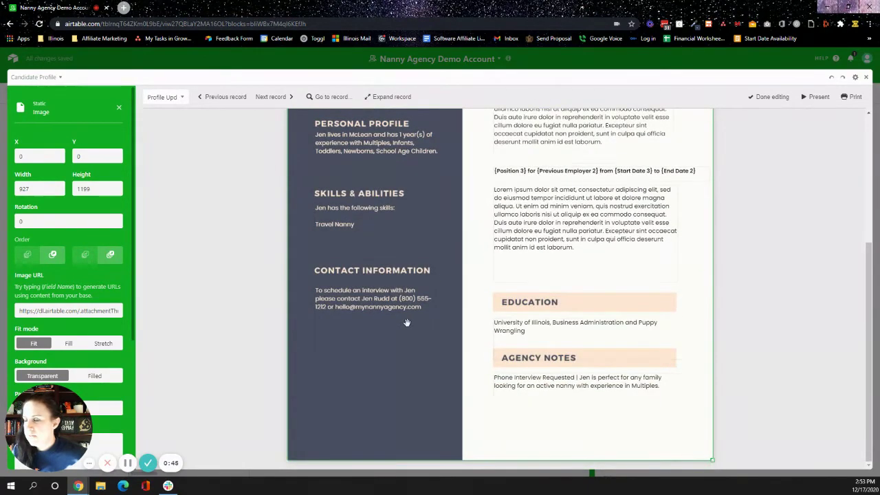
scroll(407, 323, up, 5)
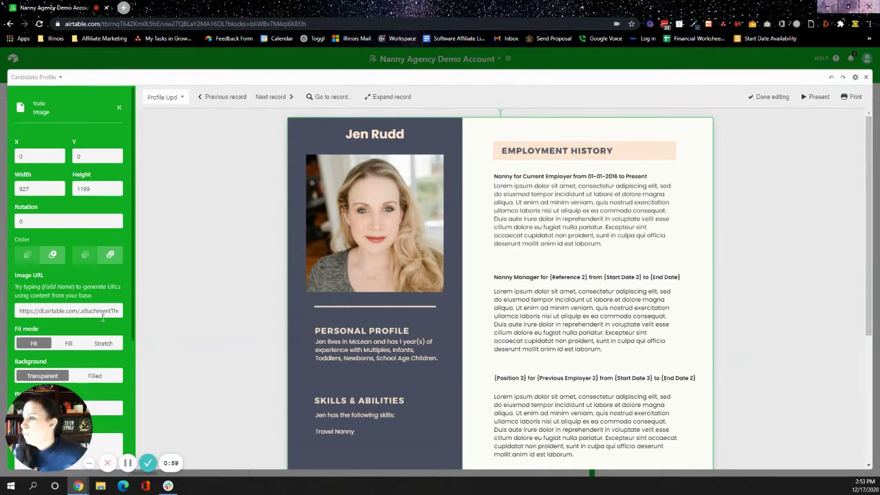
Close the page designer and add a record named Background Images to the Email Templates table.
click(867, 77)
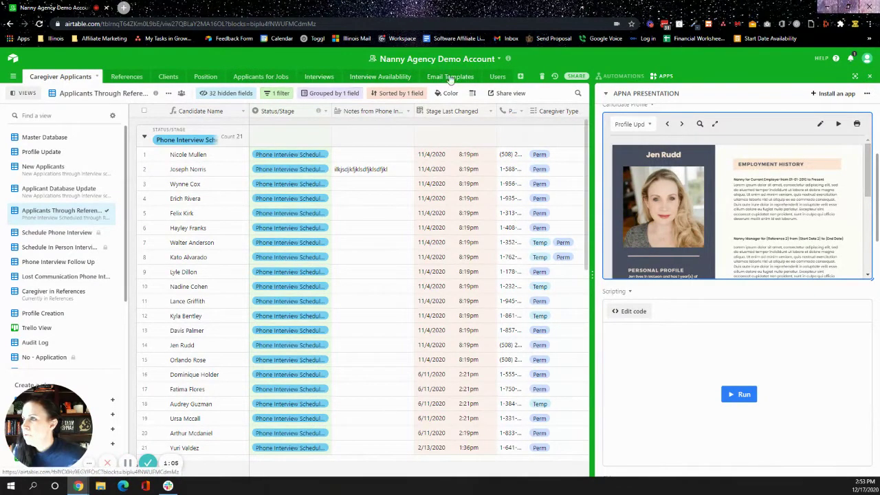
click(496, 77)
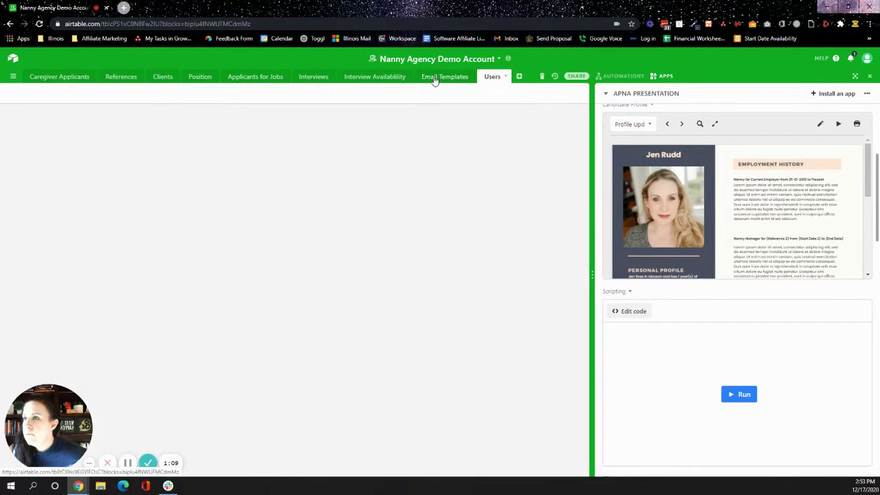
click(434, 78)
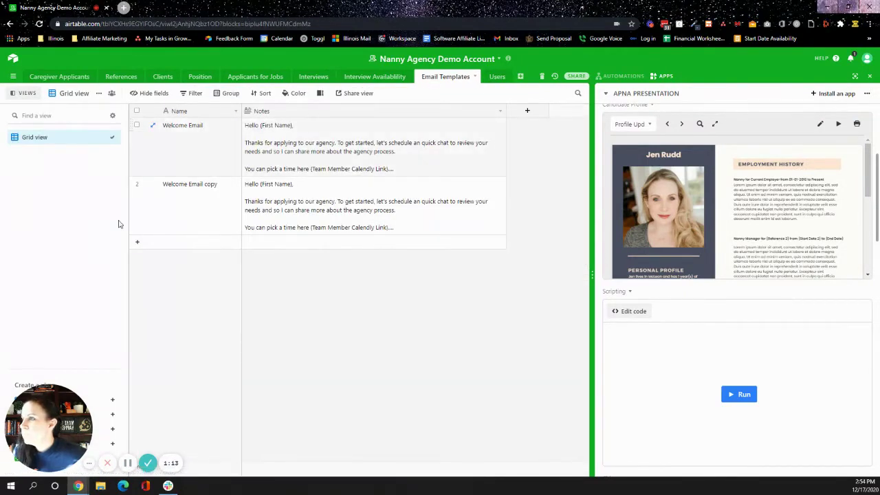
click(137, 242)
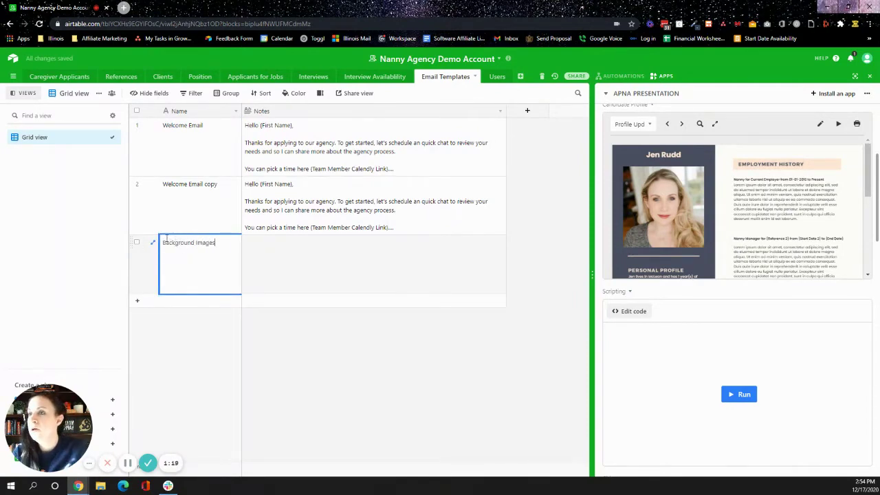
text(Background Images)
Create an Attachment field in the Email Templates table and open the file uploader for the Background Images record.
click(528, 110)
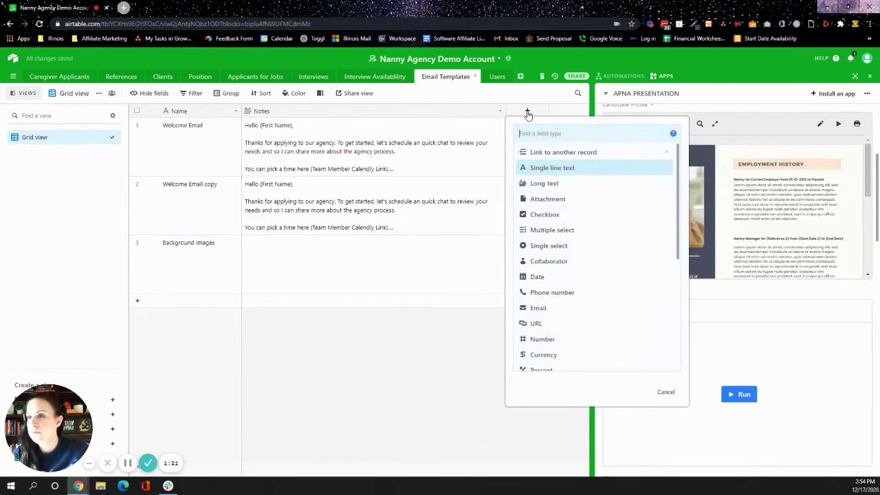
click(546, 200)
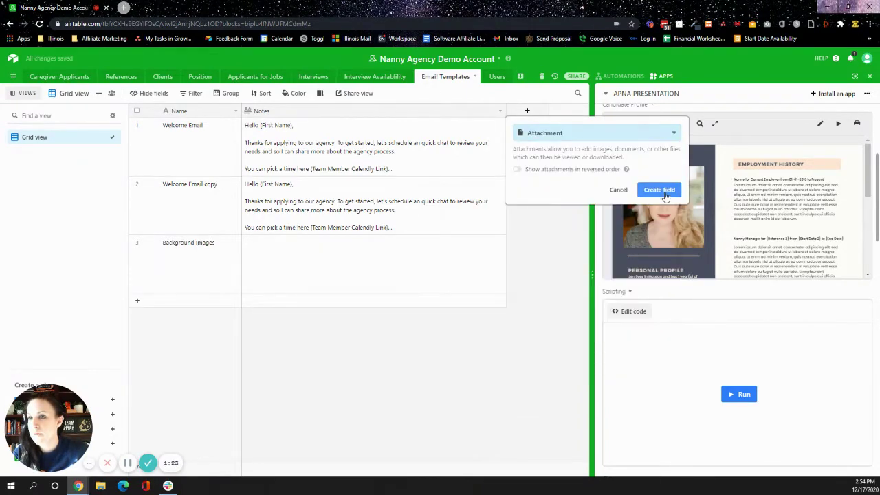
click(658, 195)
click(475, 275)
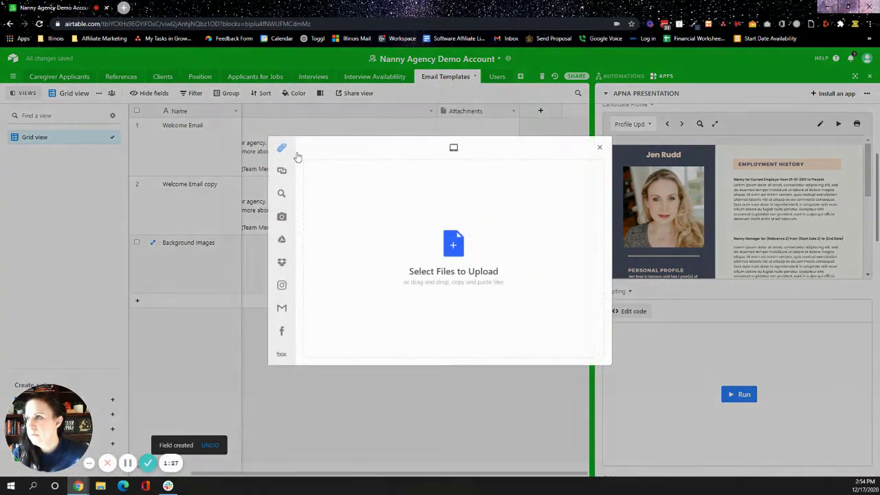
click(444, 263)
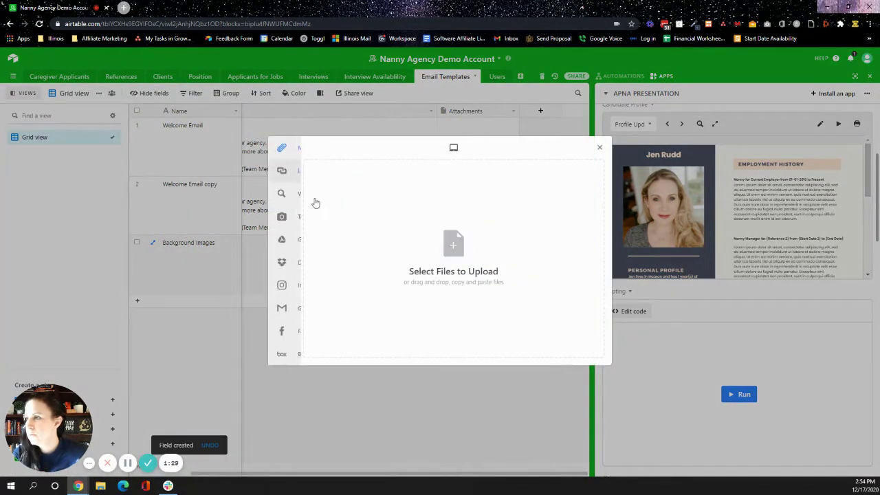
mouse_move(316, 222)
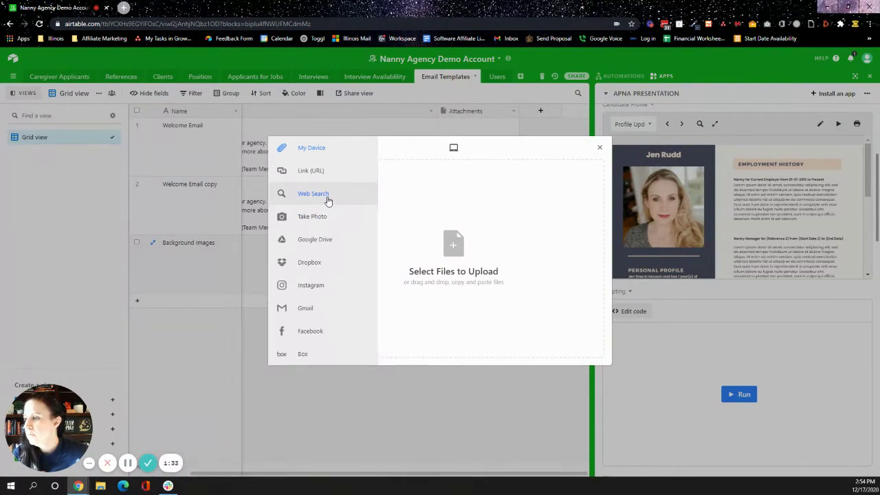
click(129, 463)
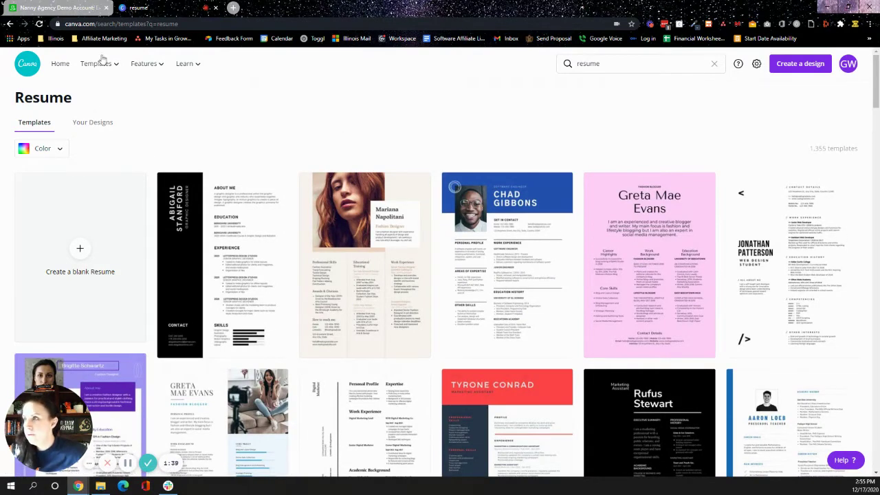
Switch to Canva, browse the resume templates and open the Black Professional Resume template.
scroll(715, 154, down, 5)
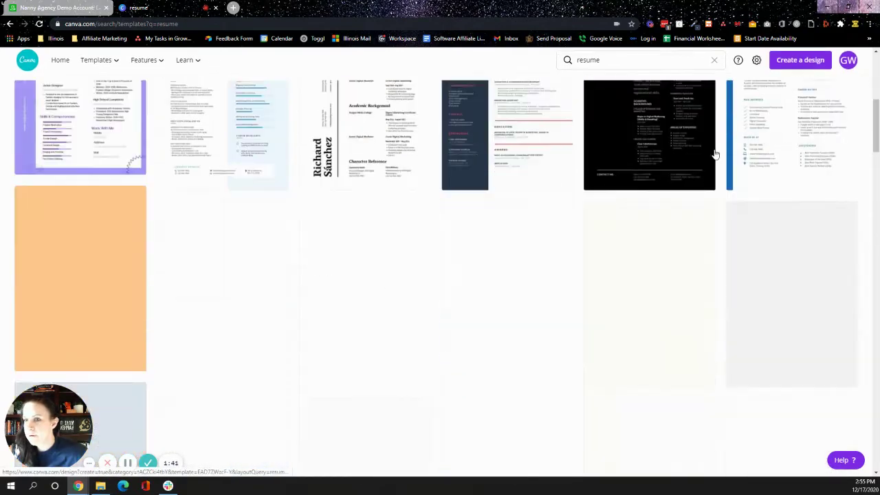
scroll(470, 343, down, 3)
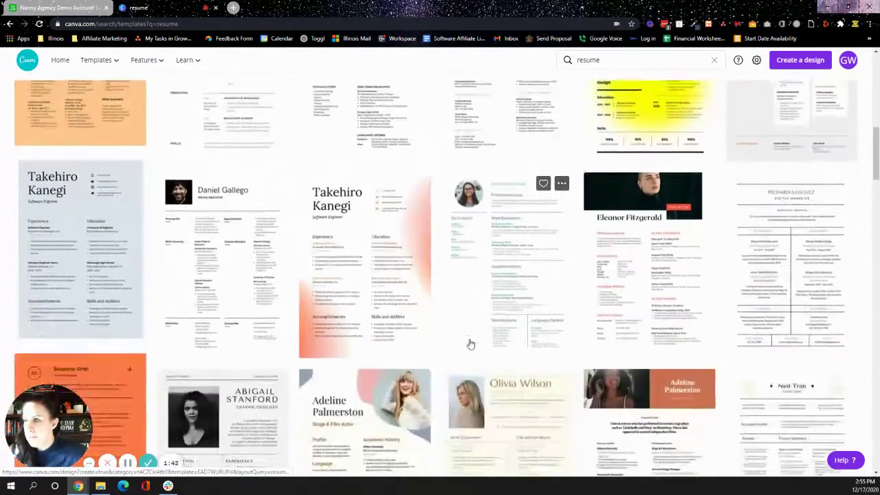
scroll(470, 343, down, 3)
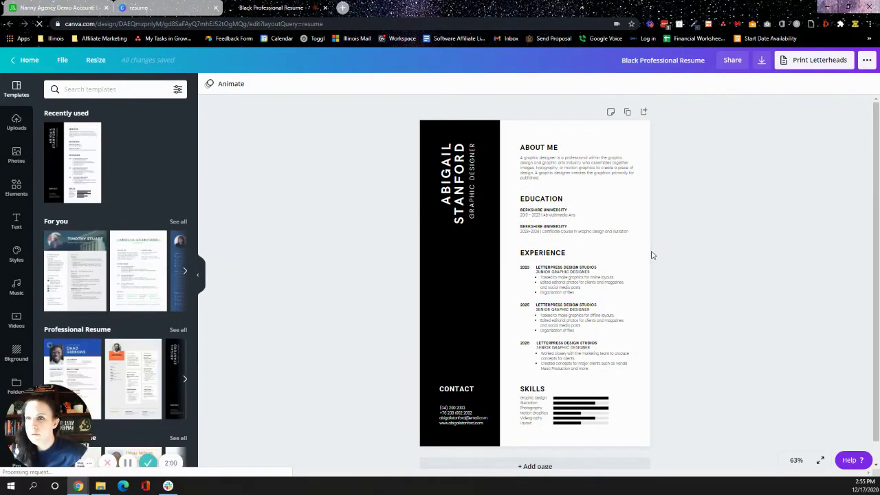
click(628, 112)
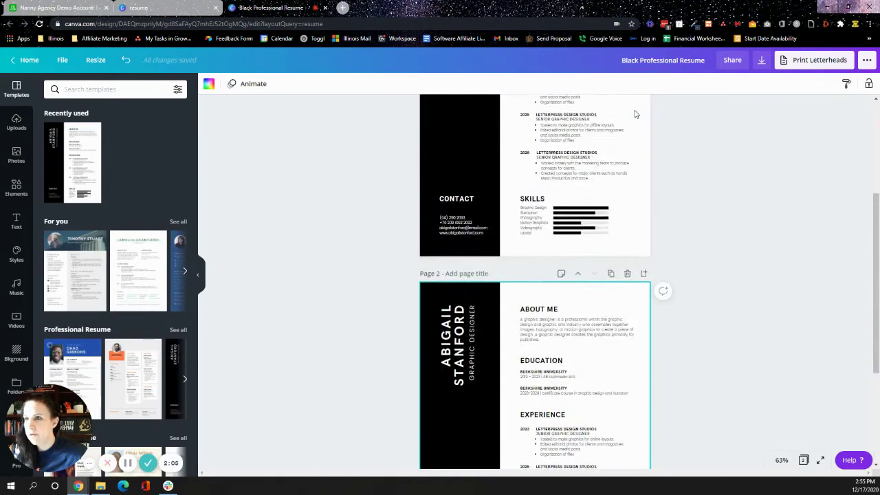
click(538, 151)
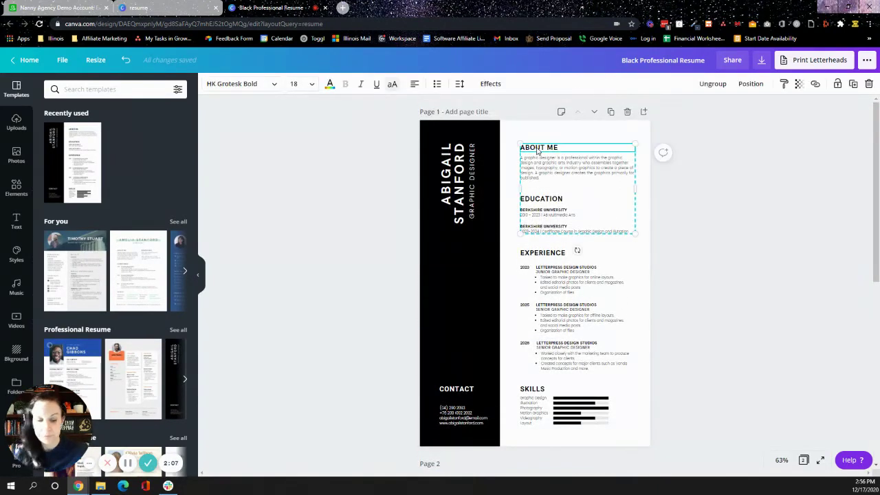
click(545, 166)
click(546, 147)
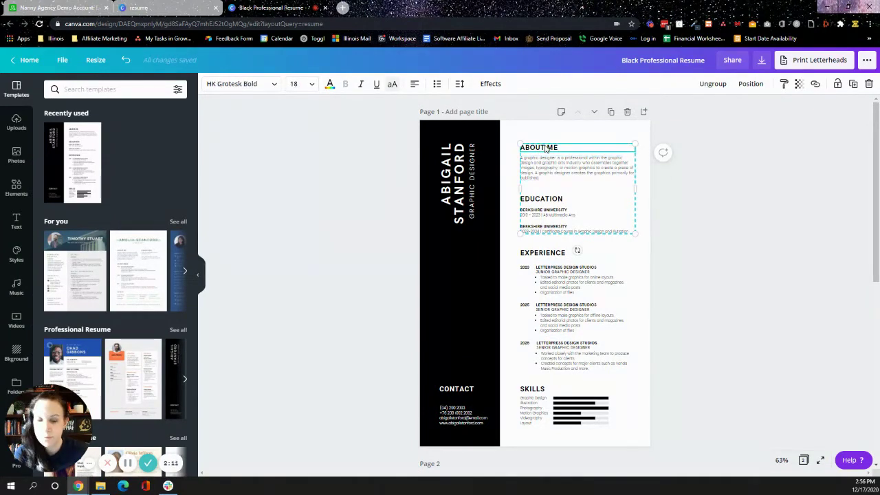
click(627, 112)
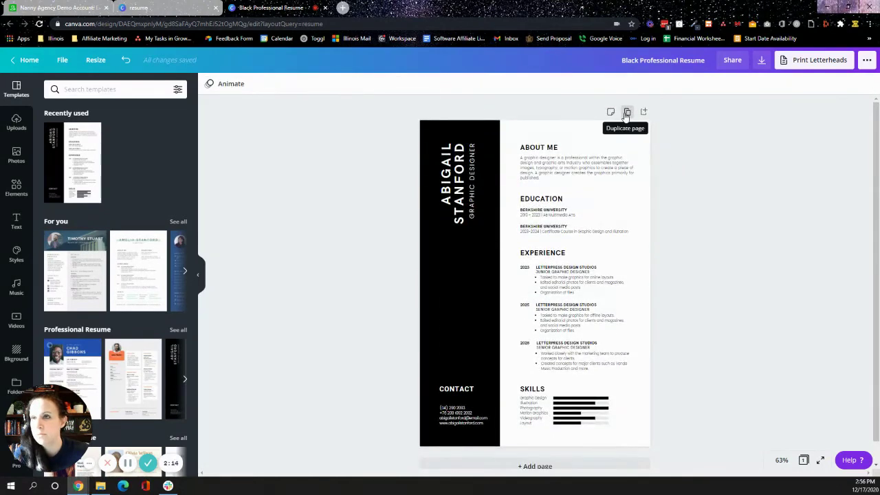
Duplicate the resume page to keep an intact copy, and return to page 1.
click(626, 113)
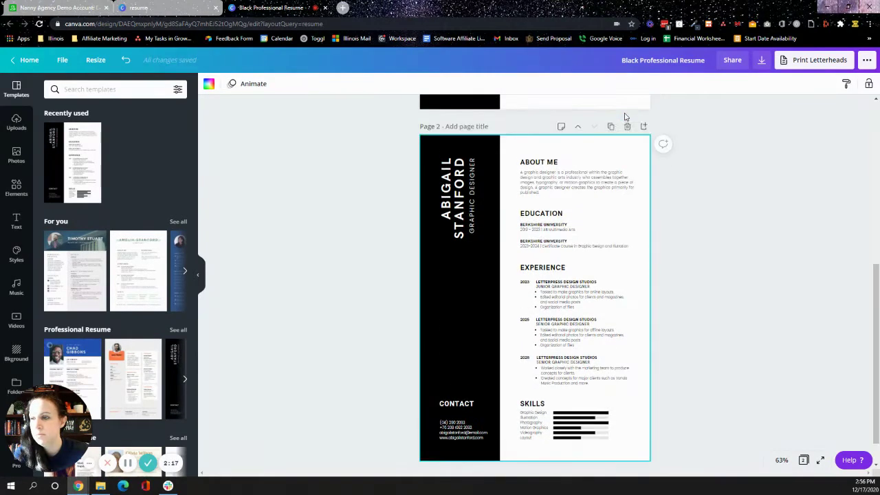
scroll(451, 216, up, 3)
scroll(451, 217, up, 3)
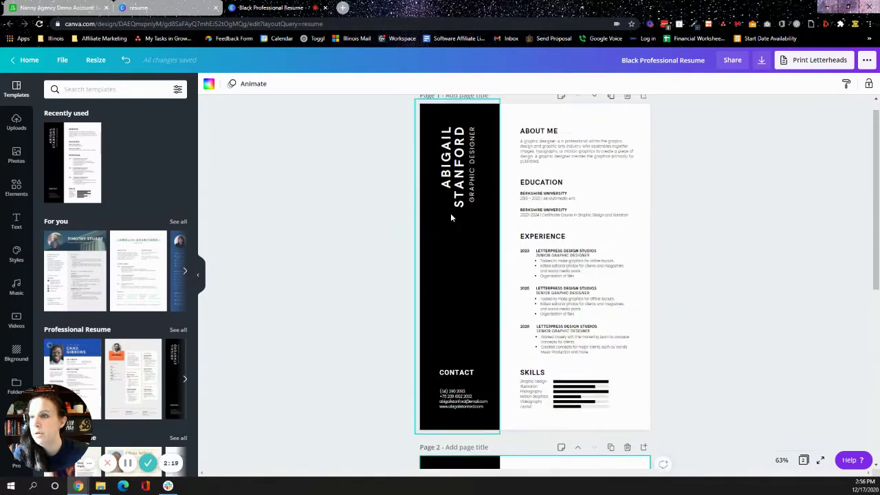
Delete the About Me and Education text group and the Experience heading from page 1.
click(452, 199)
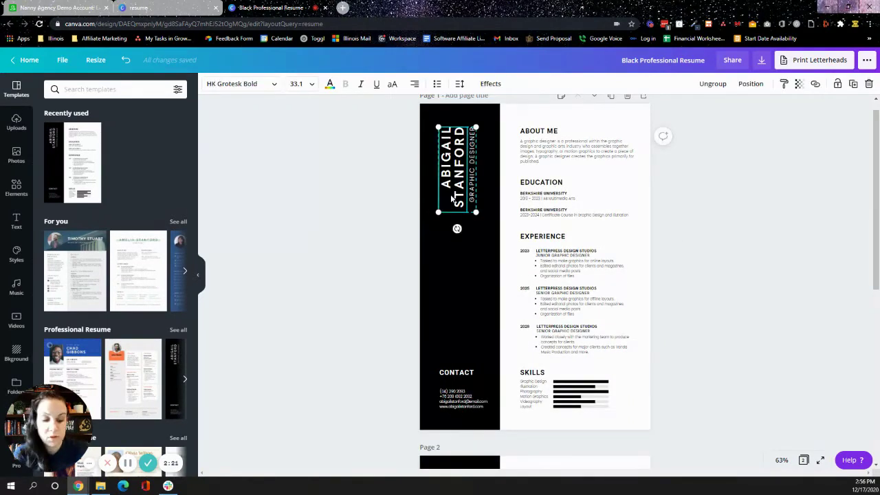
click(869, 83)
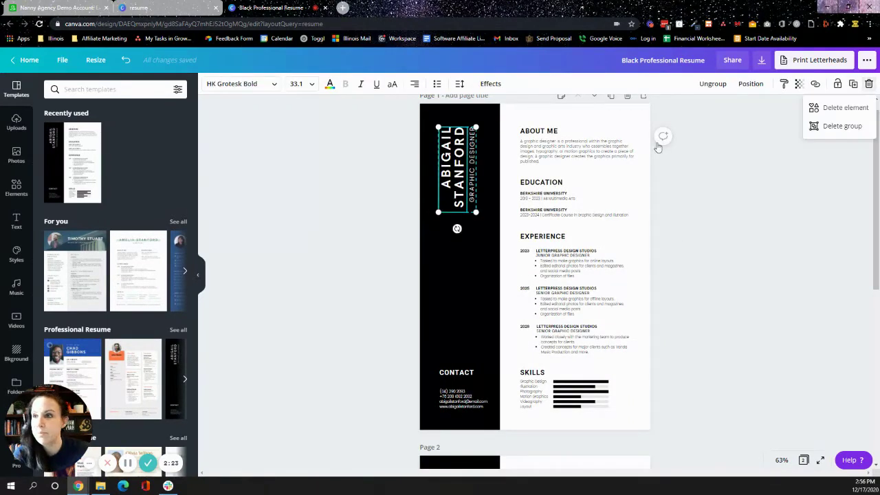
click(631, 148)
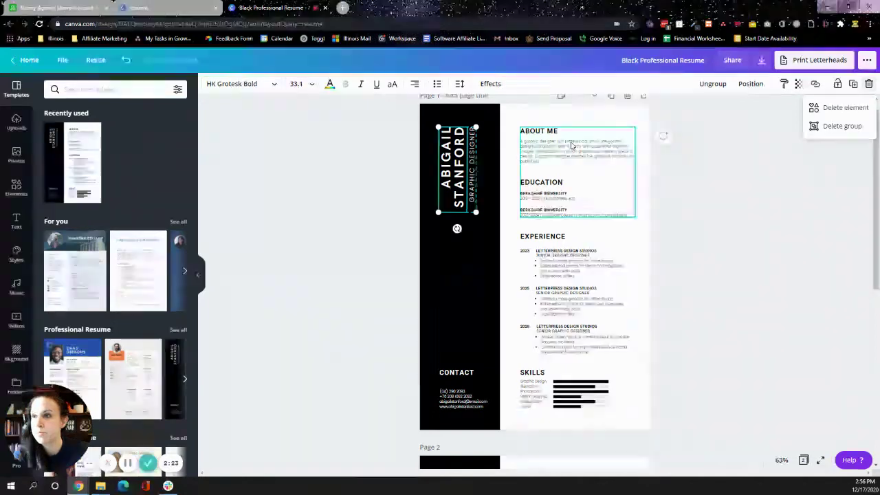
click(869, 83)
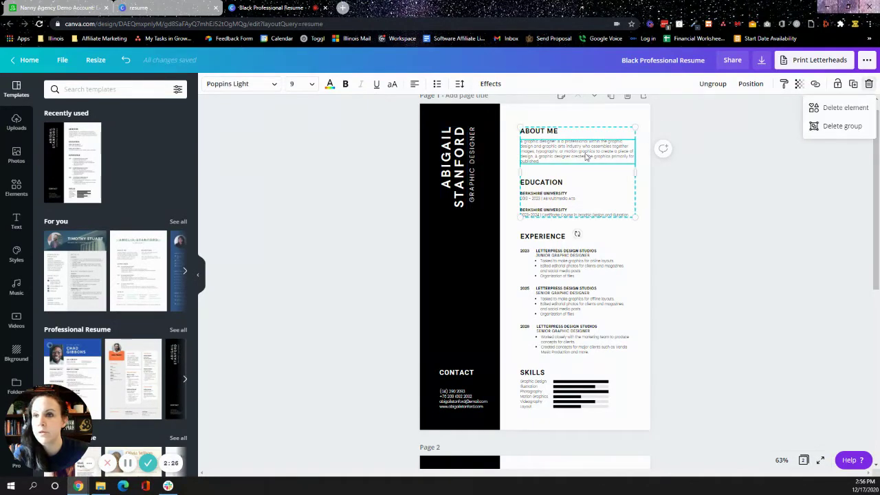
click(821, 125)
click(562, 239)
key(Delete)
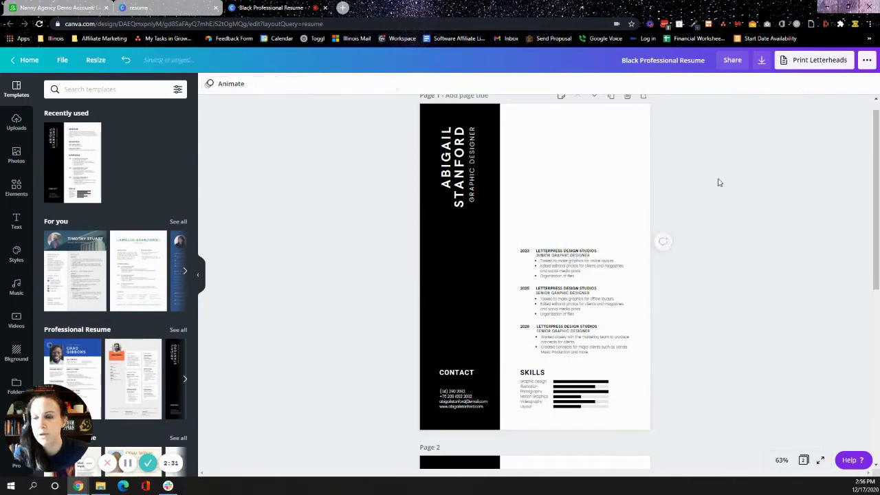
Delete the text groups of the first two experience entries from page 1, leaving their year labels.
click(554, 292)
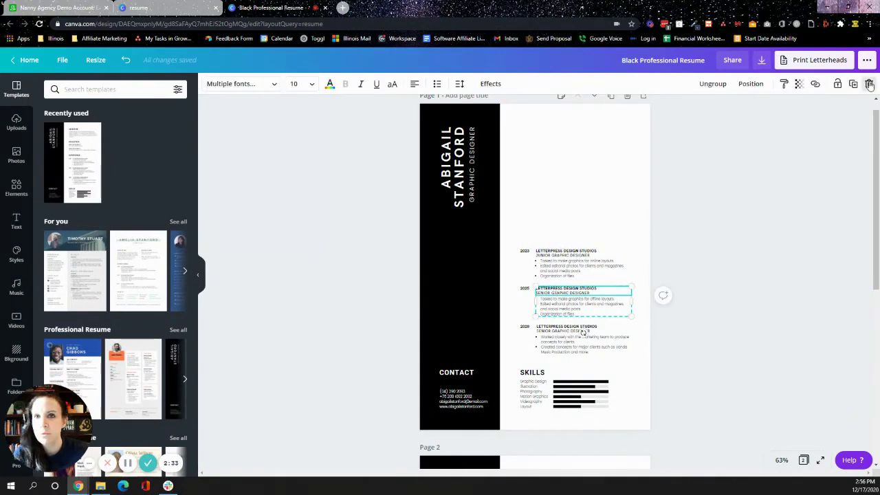
click(868, 83)
click(839, 126)
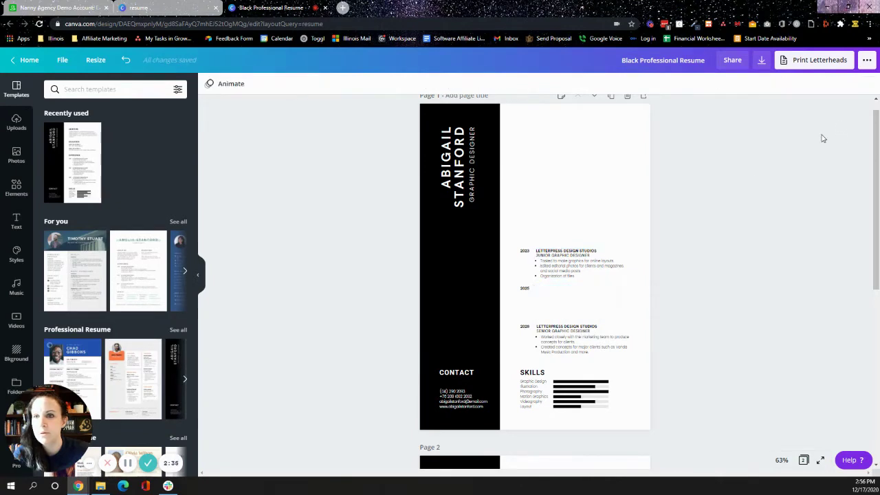
drag(598, 322, 546, 245)
key(Delete)
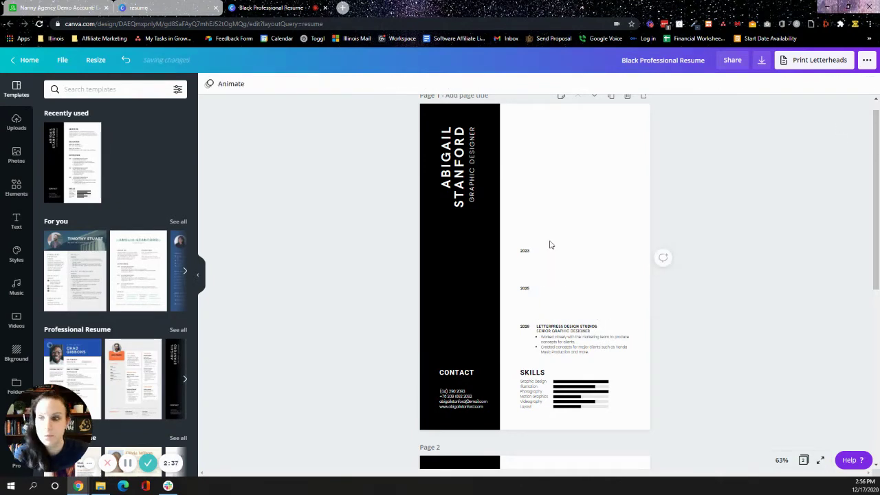
Delete the three year labels, the last experience entry's job heading and the skill names from page 1.
click(525, 251)
key(Delete)
click(524, 288)
key(Delete)
click(524, 326)
key(Delete)
click(577, 332)
click(577, 331)
key(Delete)
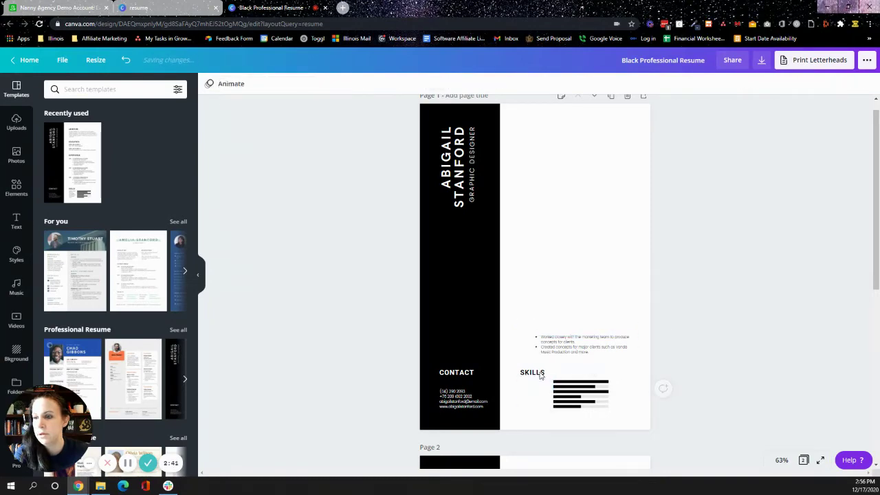
Delete the Skills heading and all the skill level bars from page 1.
click(540, 373)
key(Delete)
click(578, 385)
click(662, 393)
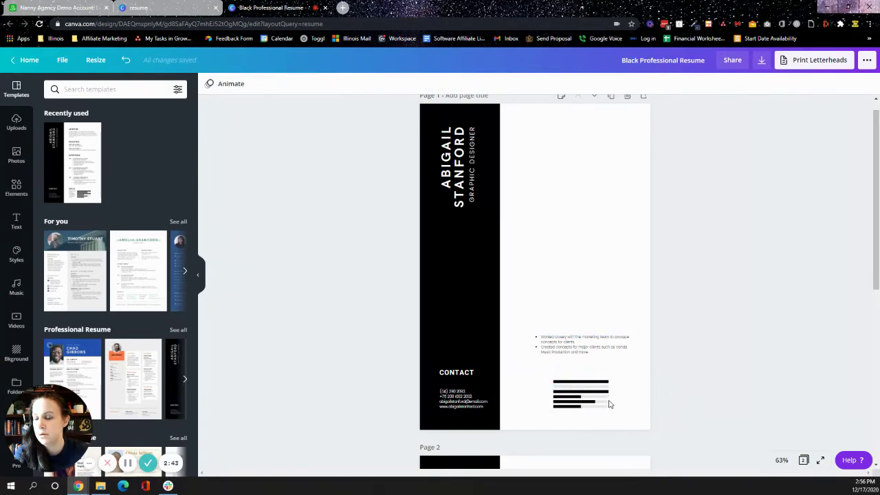
click(549, 369)
key(Delete)
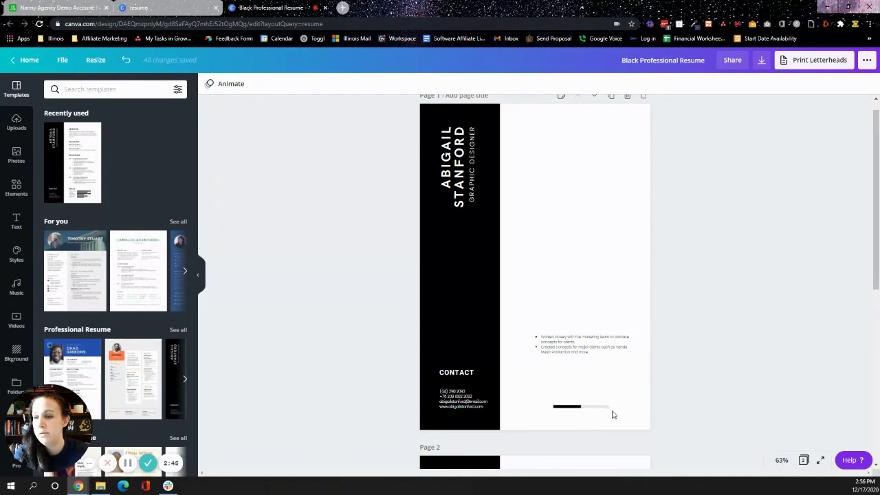
click(580, 402)
key(Delete)
Delete the remaining experience bullet text and the Contact section from page 1.
click(592, 343)
key(Delete)
click(476, 382)
key(Delete)
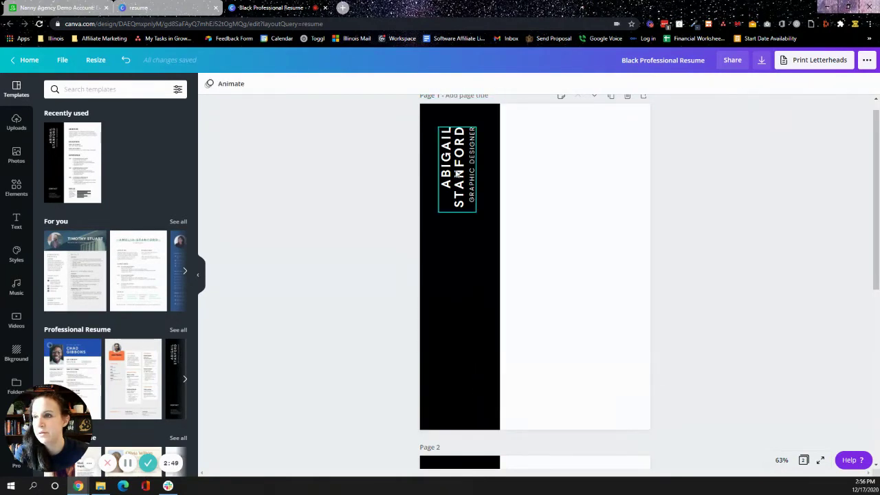
Delete the name and job title text from page 1, and replace page 2 with a duplicate of the cleared page.
click(455, 170)
key(Delete)
key(Delete)
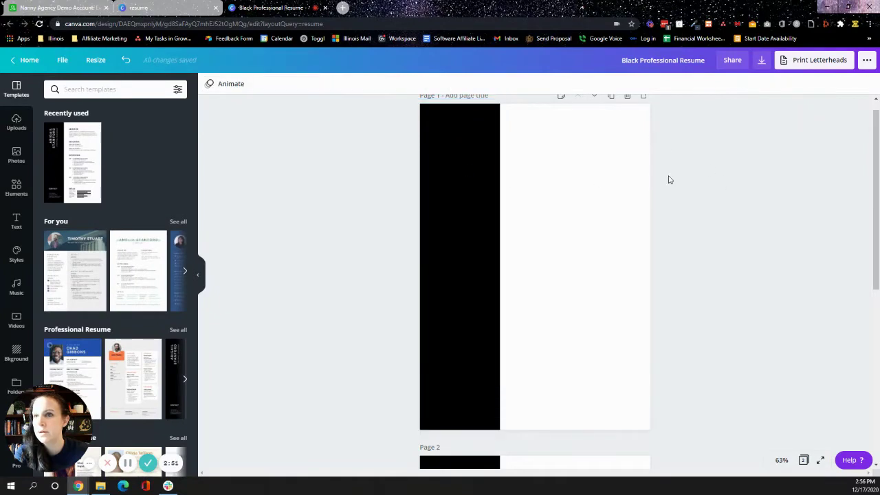
scroll(591, 412, down, 2)
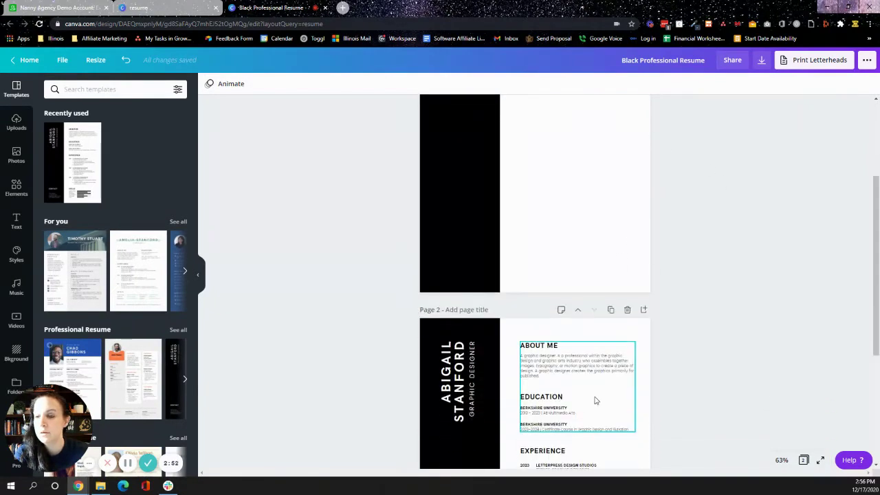
click(627, 309)
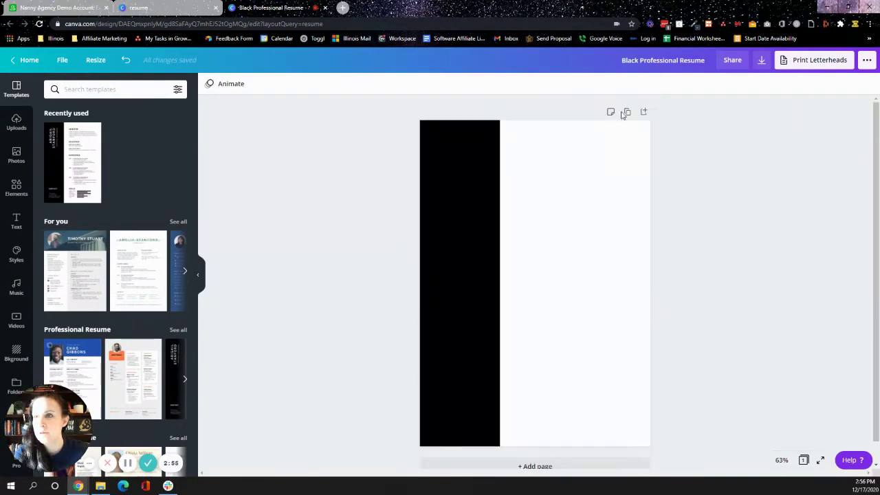
click(610, 112)
scroll(632, 206, up, 5)
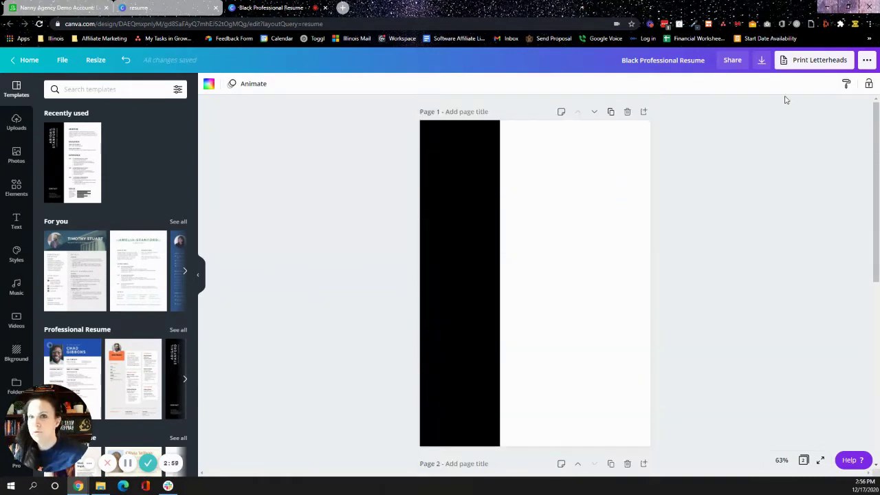
Download both pages of the design as a PDF Print file.
click(761, 62)
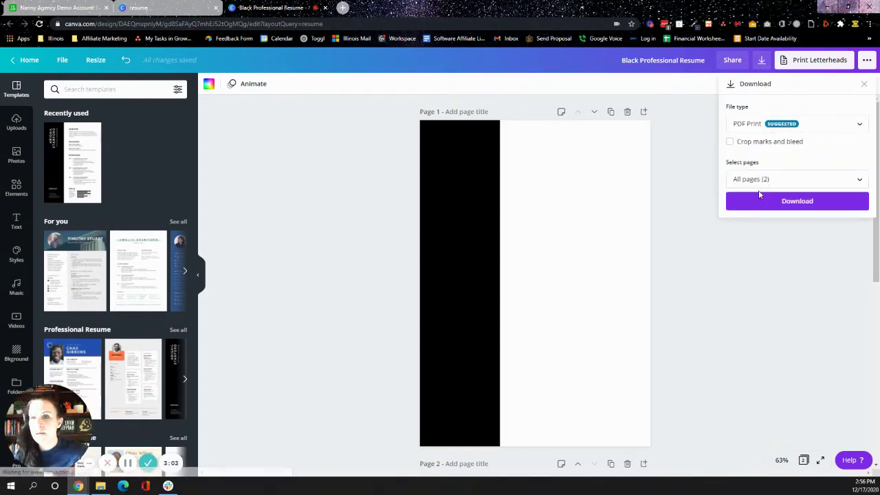
click(776, 204)
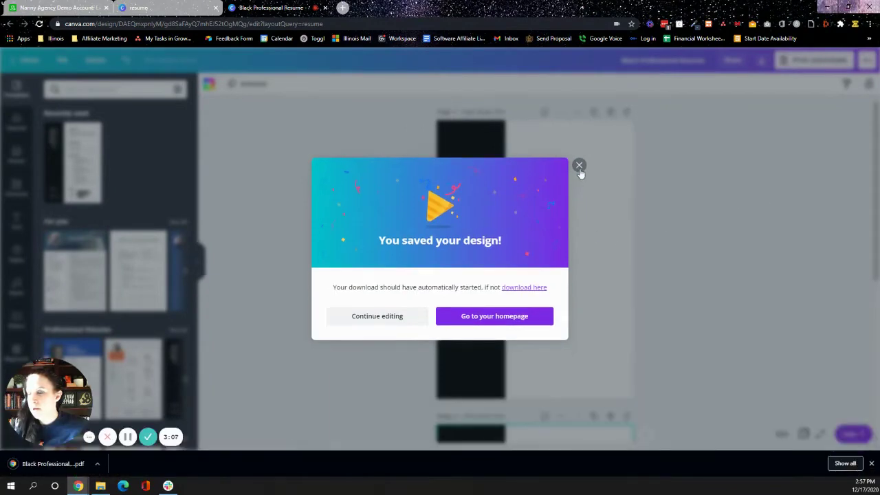
click(578, 165)
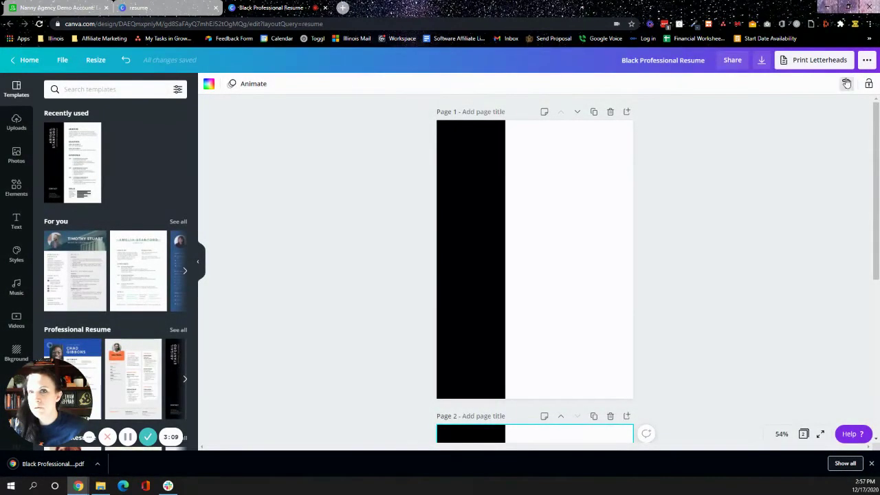
Download both pages of the design as PNG images.
click(763, 62)
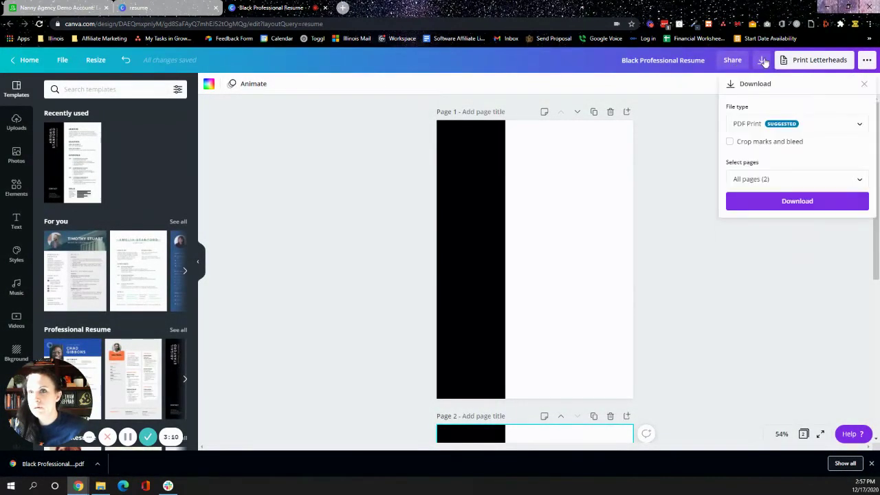
click(760, 123)
scroll(795, 114, up, 2)
click(787, 69)
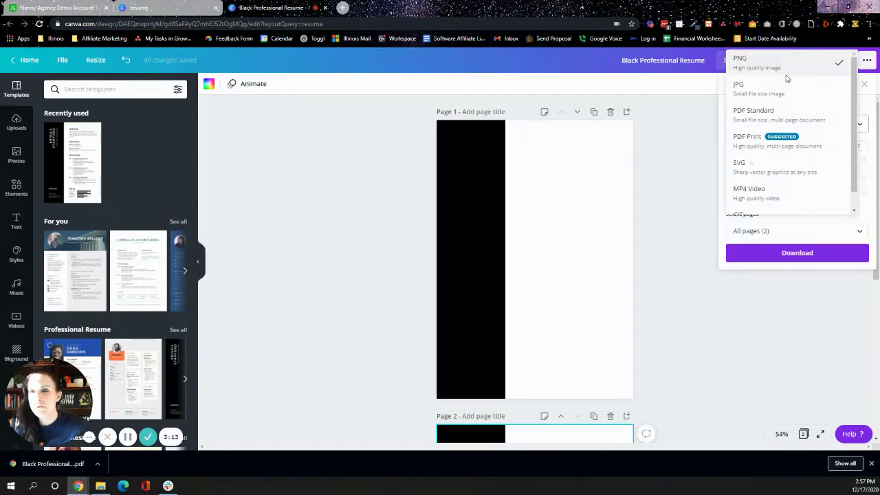
click(804, 253)
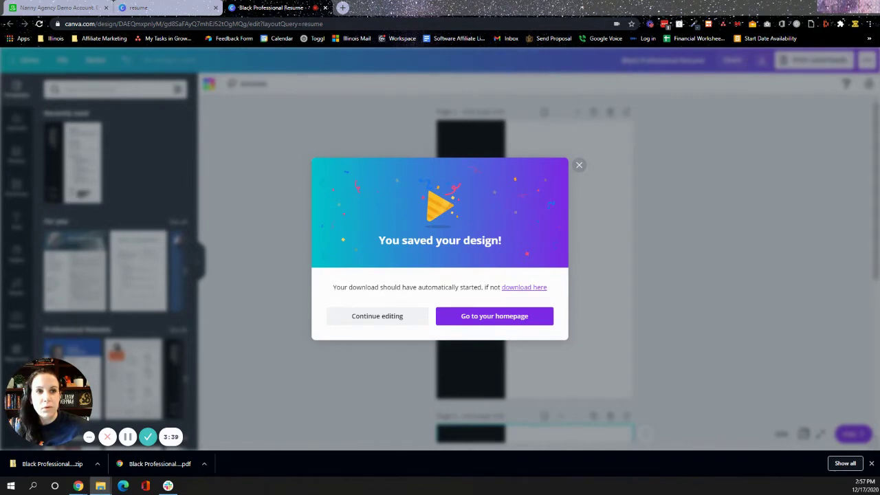
Switch to Airtable and upload 1.png twice as attachments to the Background Images record in Email Templates.
click(33, 11)
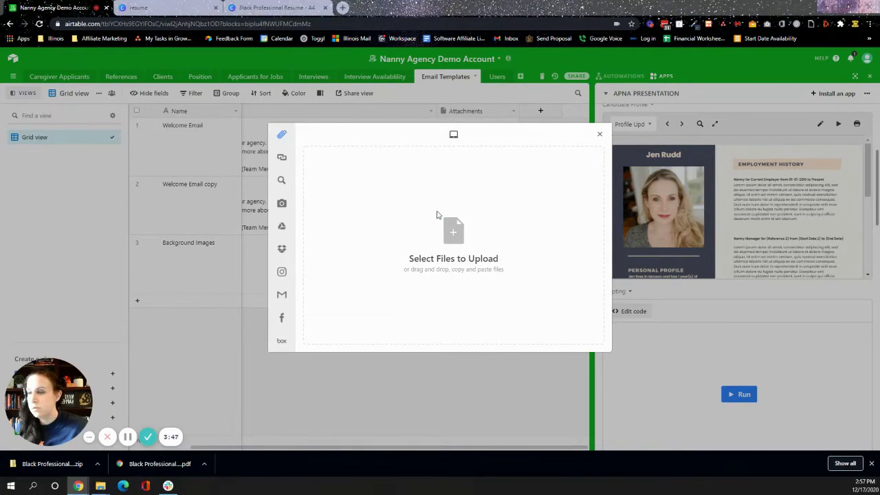
drag(437, 216, 449, 215)
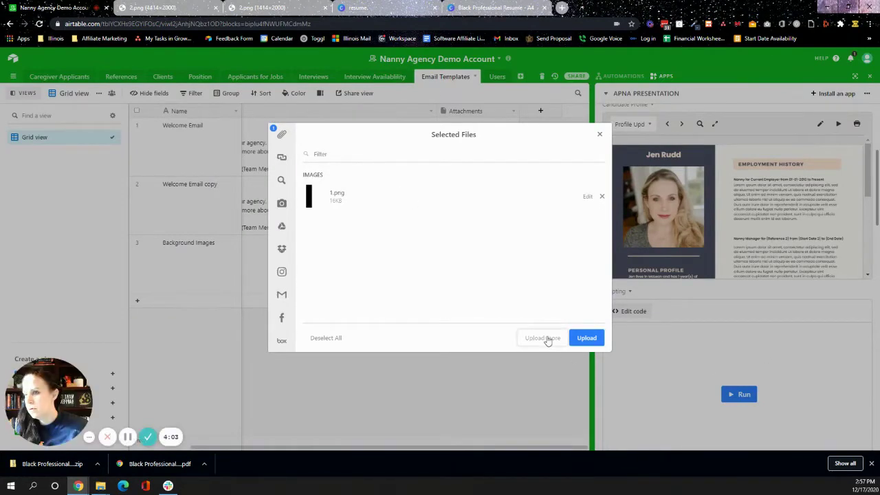
click(544, 337)
click(100, 485)
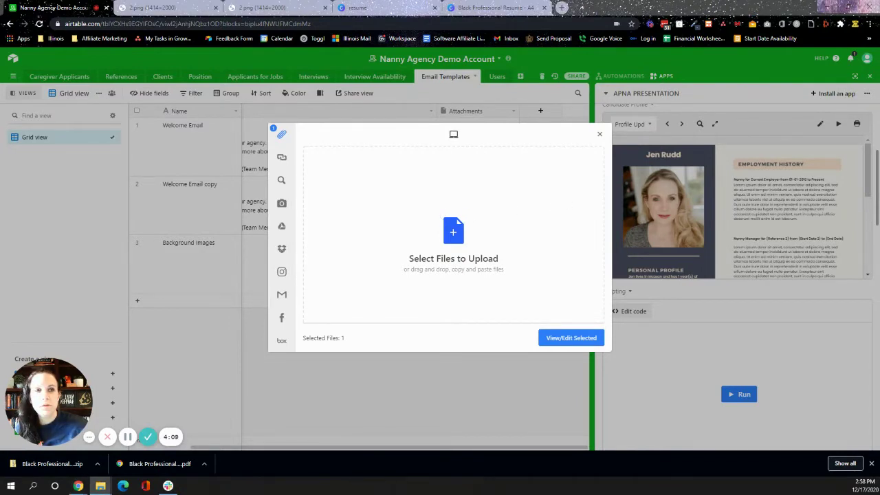
drag(529, 199, 513, 203)
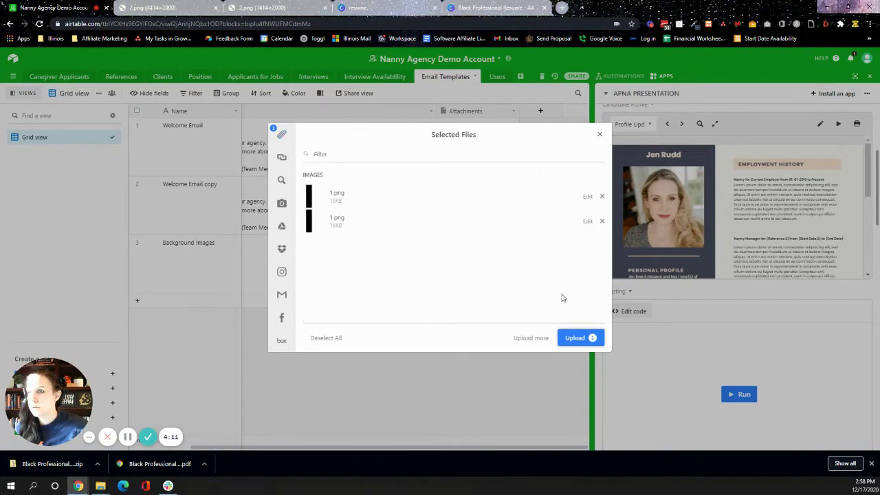
click(575, 338)
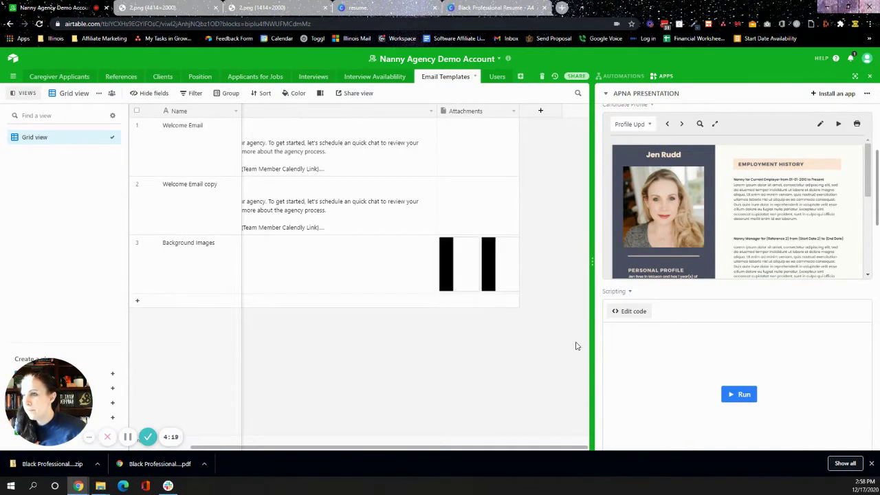
Copy the image address of the first 1.png attachment in the Background Images record and close its preview.
click(457, 266)
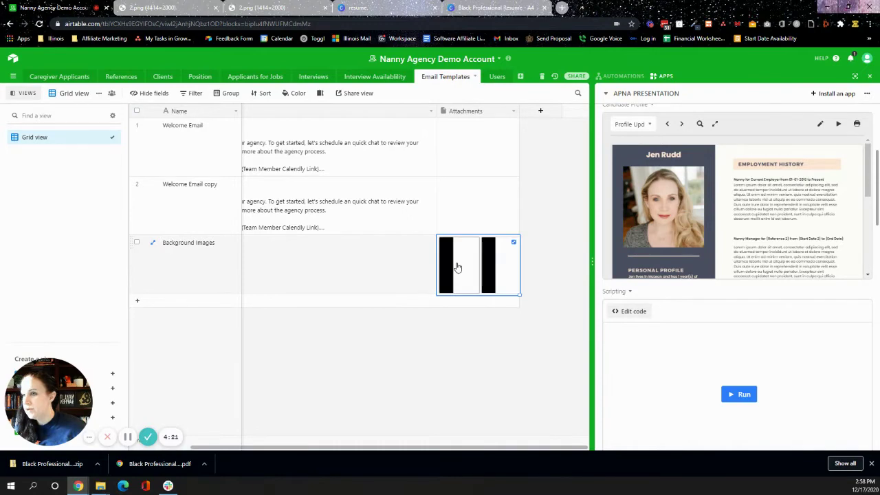
click(456, 265)
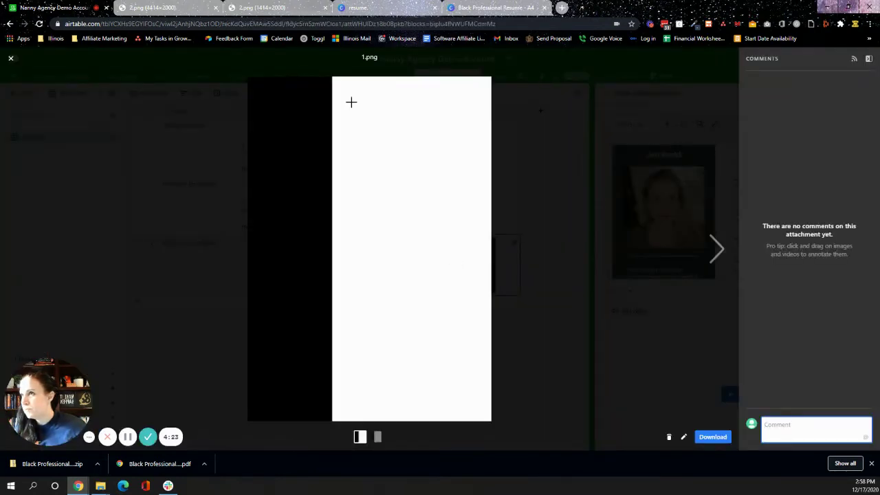
right_click(377, 172)
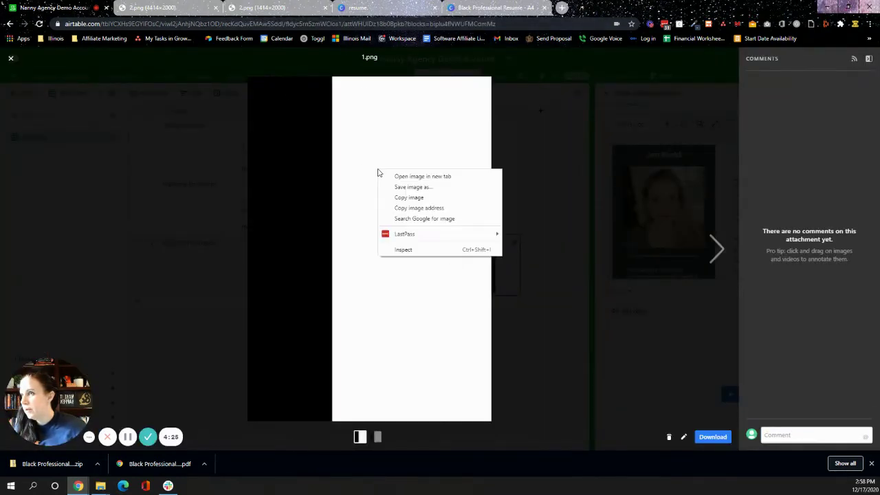
click(433, 208)
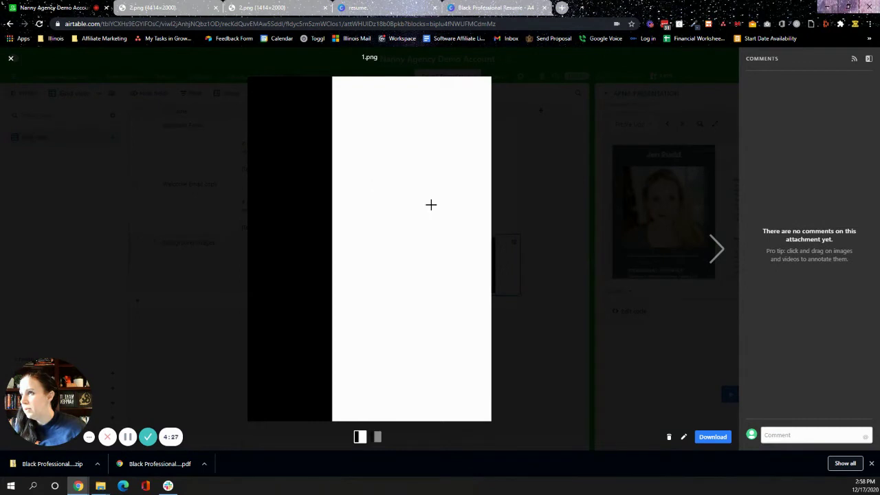
click(11, 61)
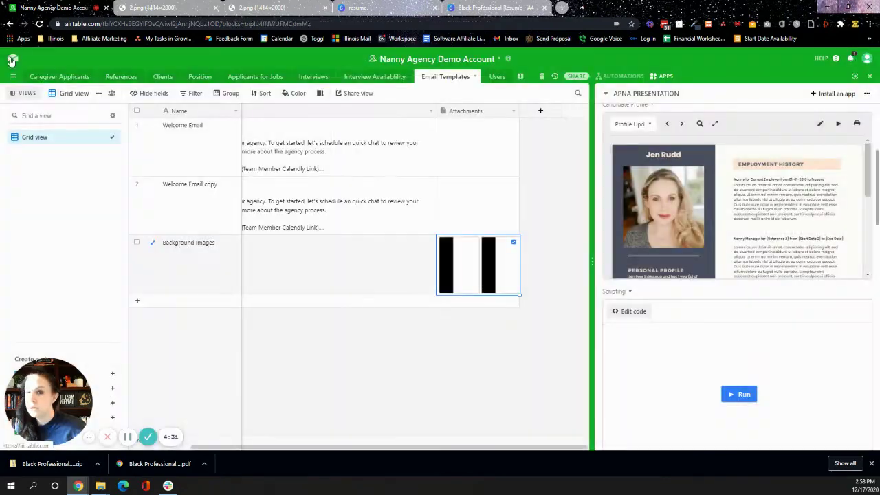
Open the Candidate Profile layout for editing, delete its full-page background image, and add a new static image element.
click(819, 125)
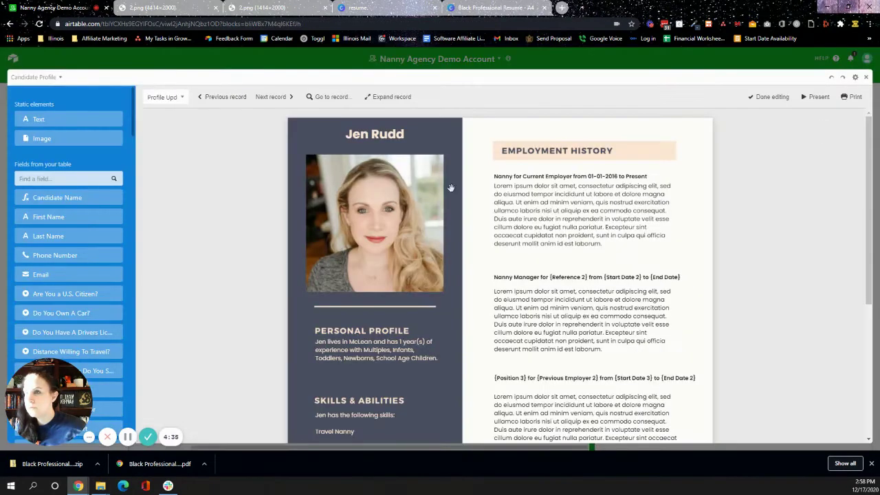
click(469, 123)
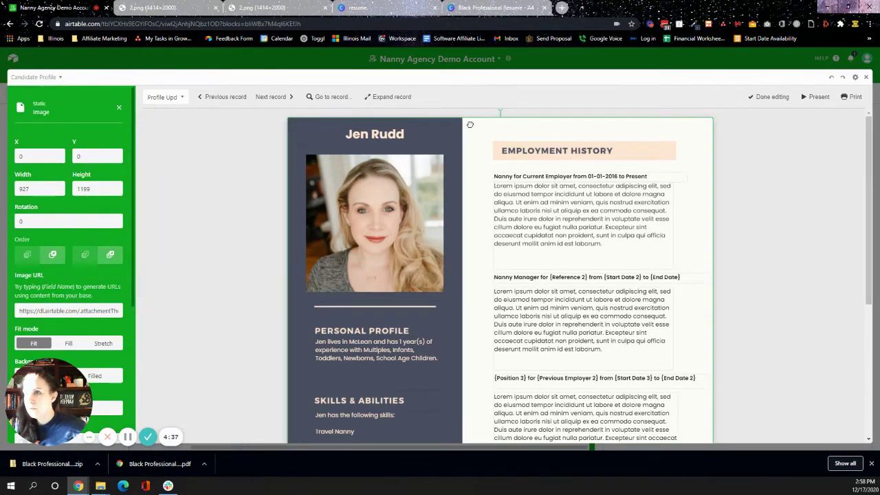
drag(469, 125, 719, 171)
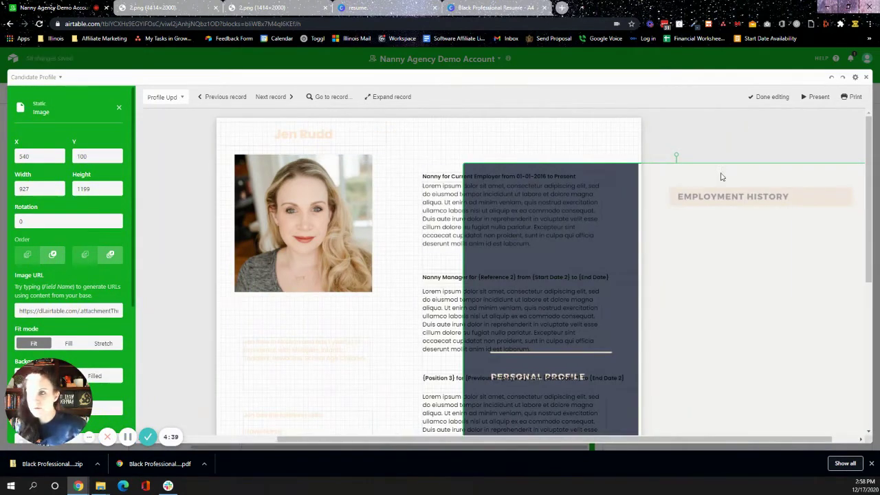
key(Delete)
click(98, 135)
click(32, 193)
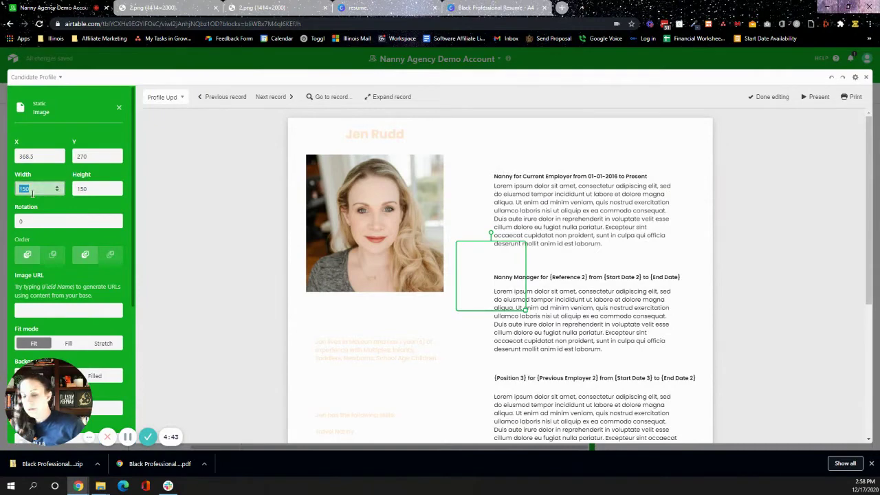
Set the Candidate Profile app's custom record height to 2398 px for a two-page layout.
click(59, 78)
click(58, 78)
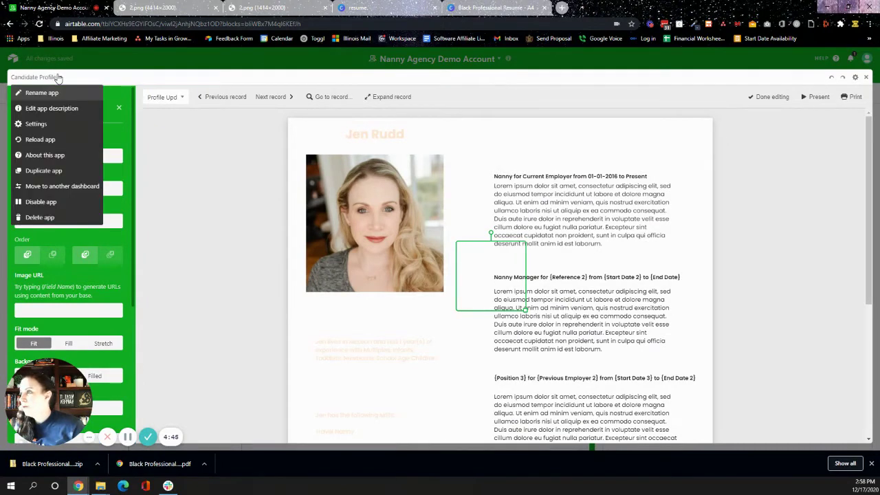
click(49, 122)
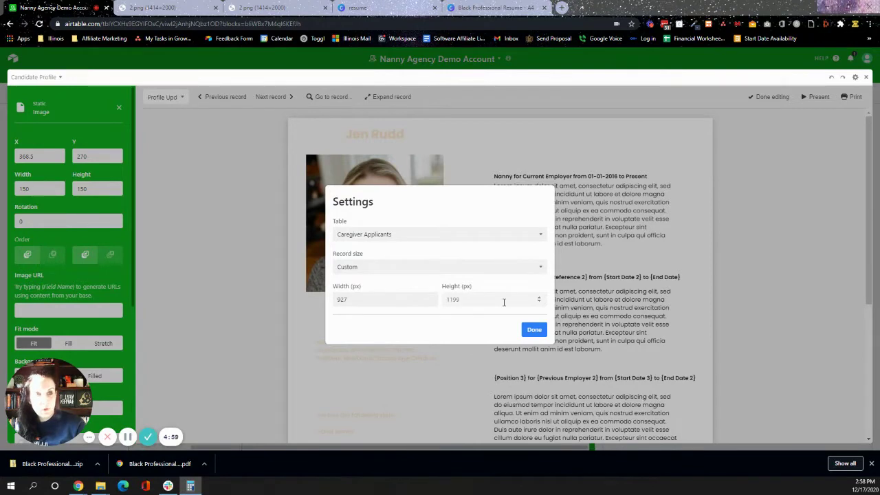
drag(504, 301, 431, 303)
text(2398)
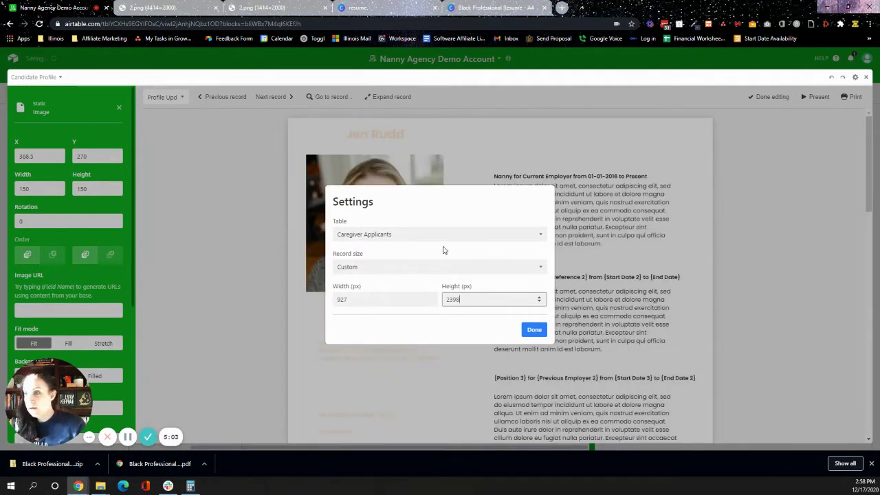
click(534, 330)
scroll(778, 217, down, 10)
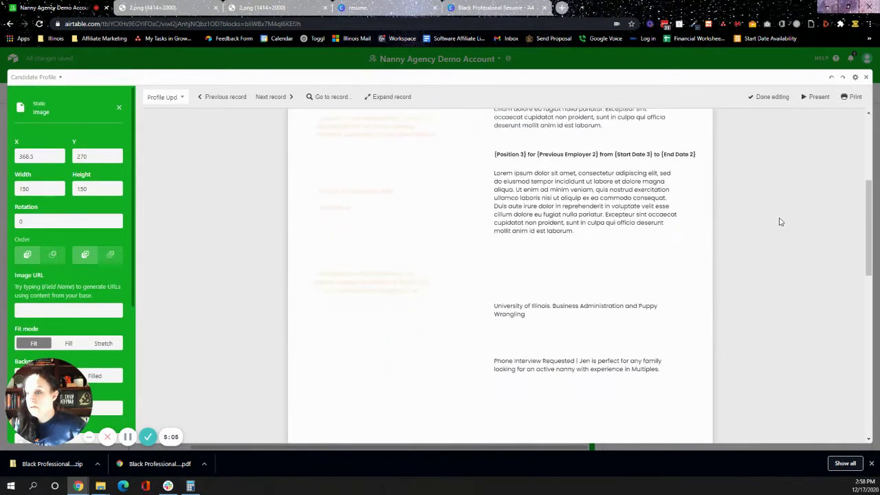
scroll(772, 269, down, 5)
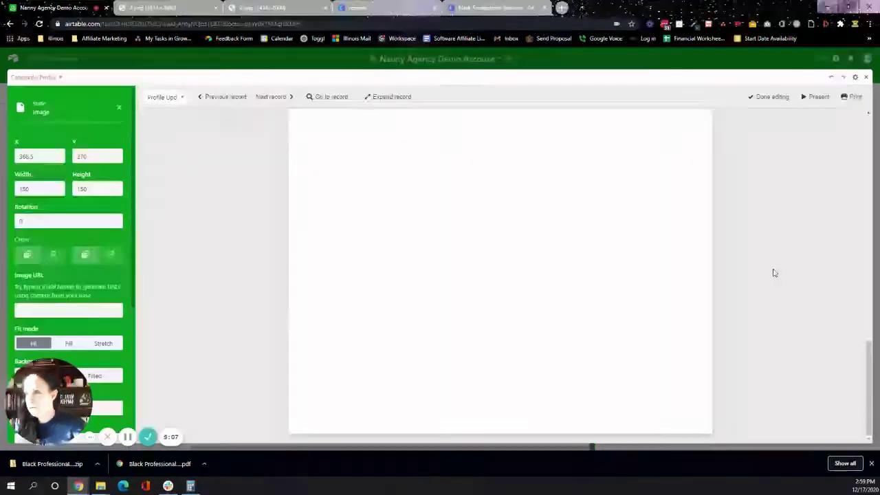
Set the new static image's width to 927 and height to 1199.
scroll(790, 254, up, 10)
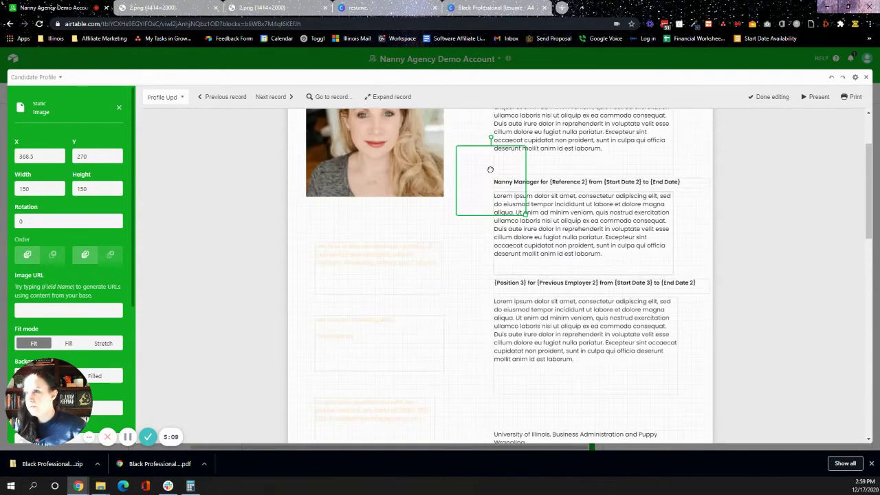
double_click(49, 188)
text(927)
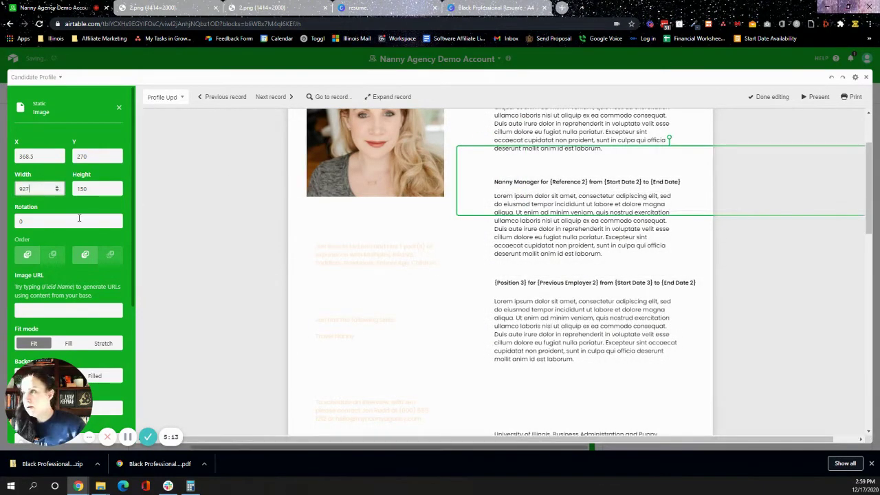
double_click(93, 187)
text(199)
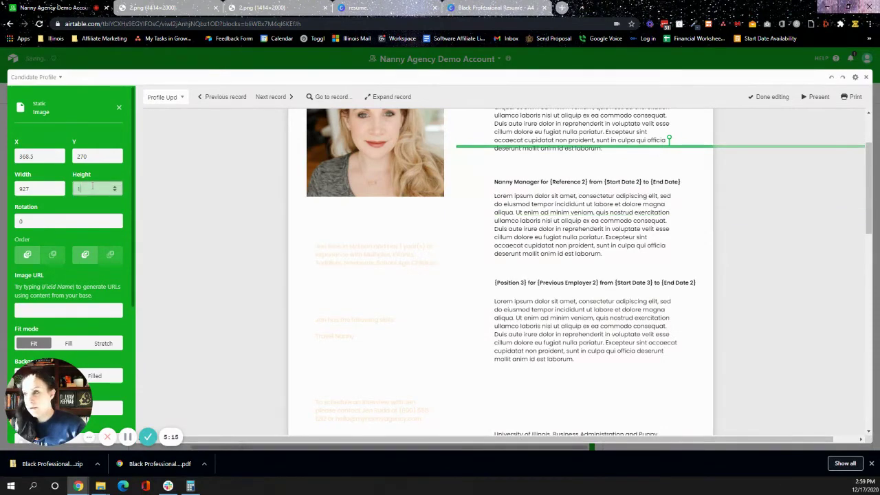
double_click(93, 186)
text(1119)
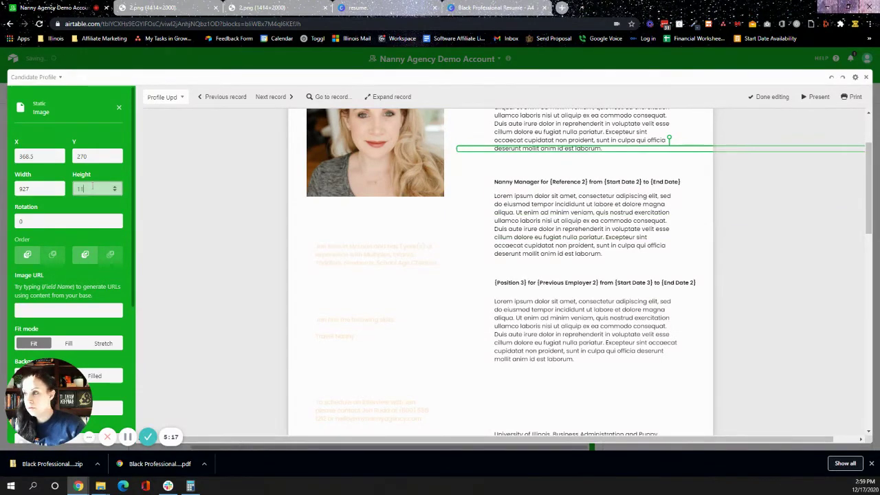
key(BackSpace)
key(BackSpace)
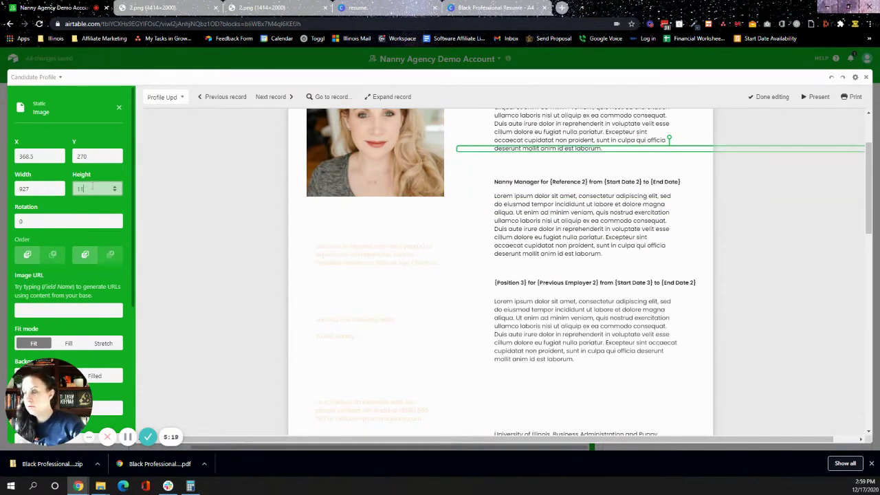
text(99)
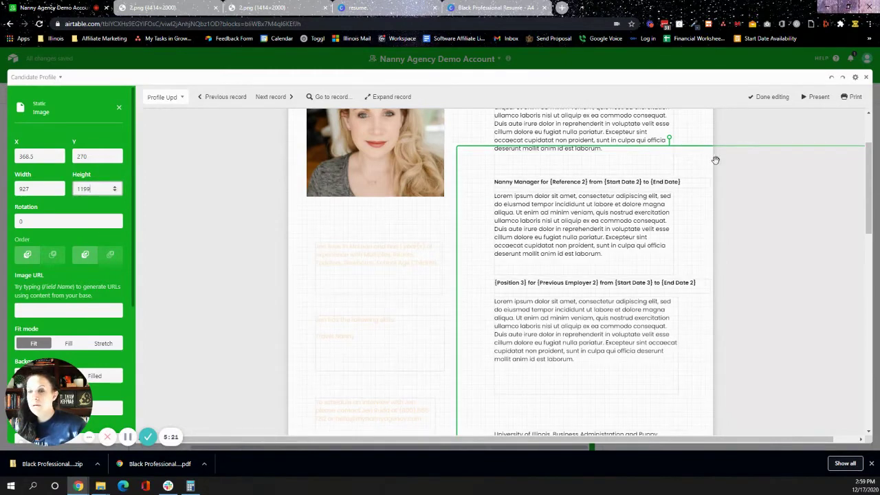
Move the new static image to the first page's upper-left corner at X 0, Y 0.
drag(728, 167, 596, 114)
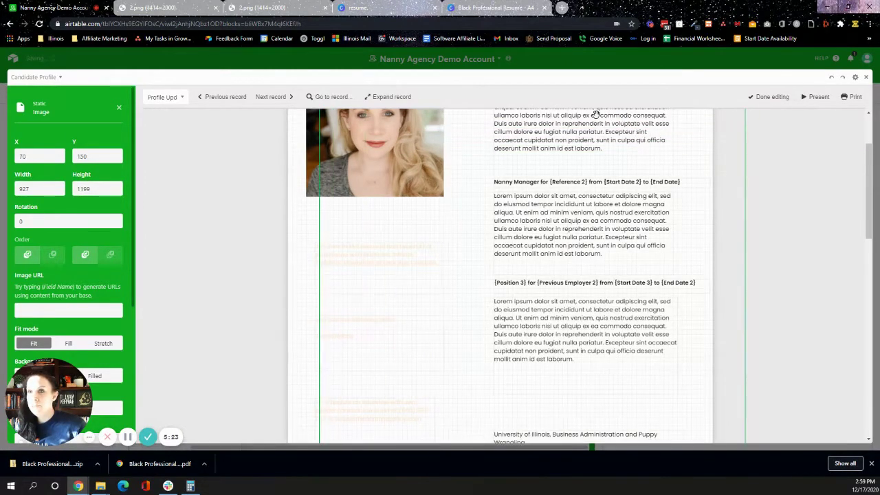
scroll(597, 114, up, 3)
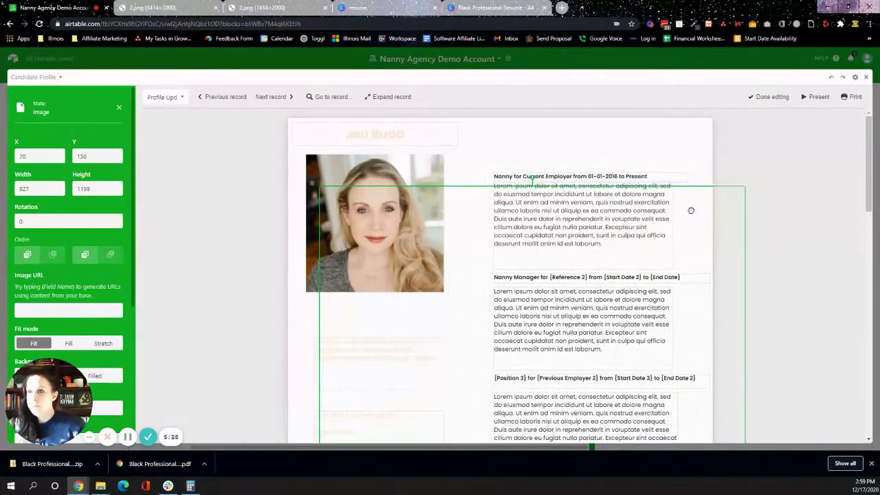
drag(639, 159, 658, 145)
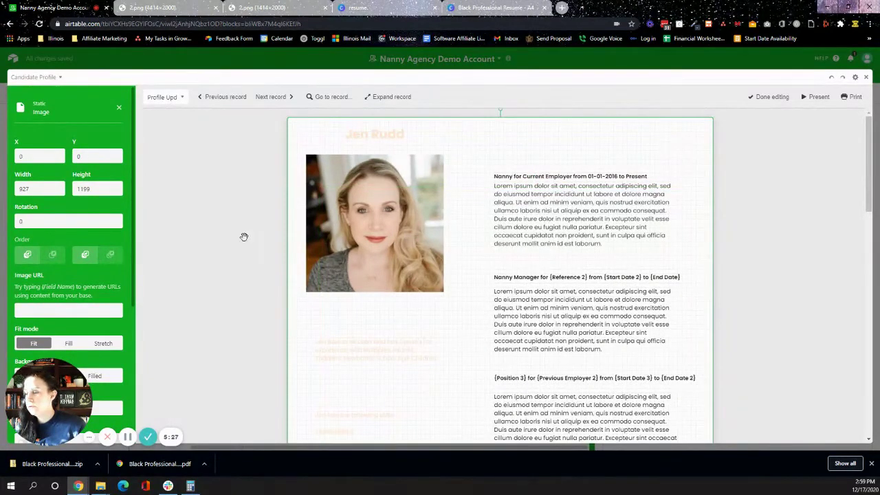
Paste the copied image address as the static image's URL and set its fit mode to Fill.
click(55, 311)
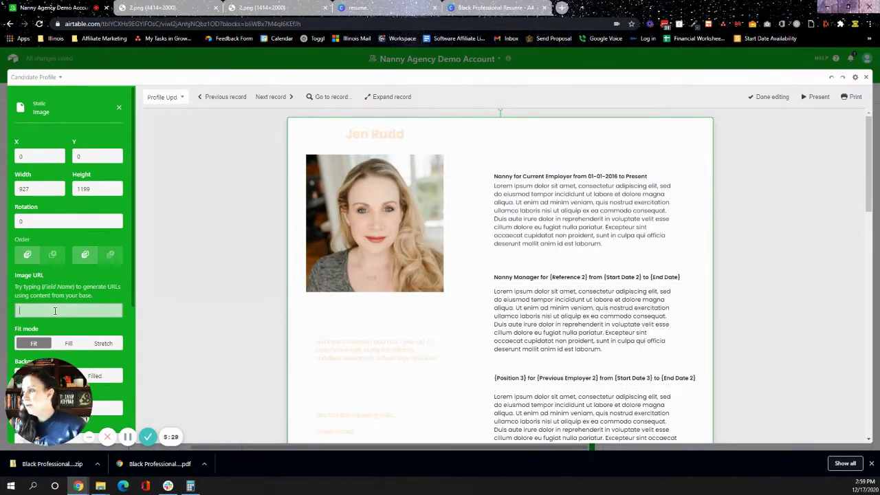
right_click(55, 311)
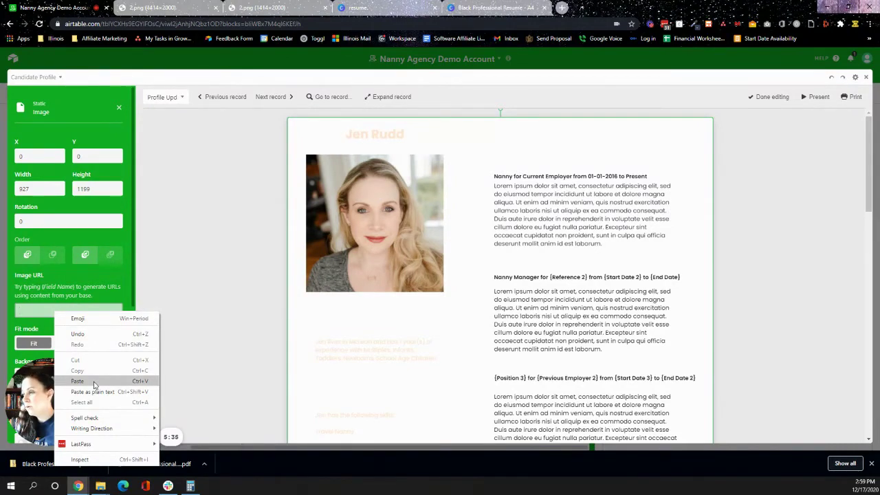
click(94, 382)
drag(489, 309, 472, 309)
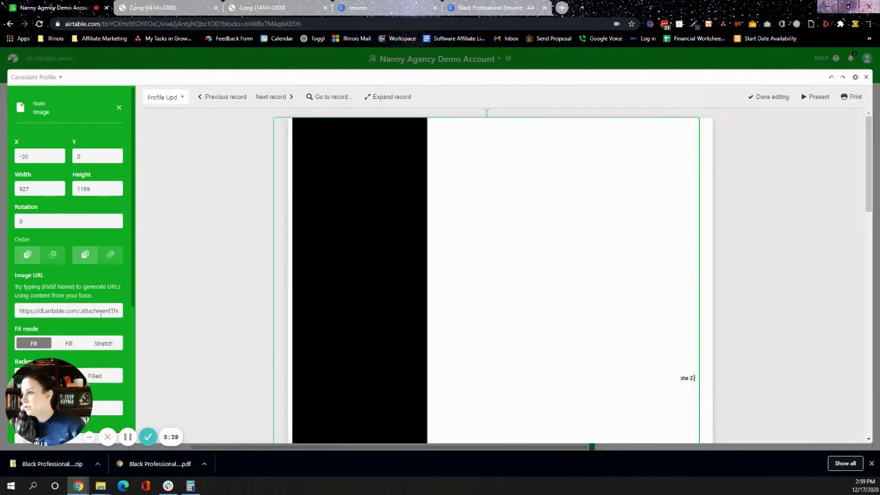
click(78, 344)
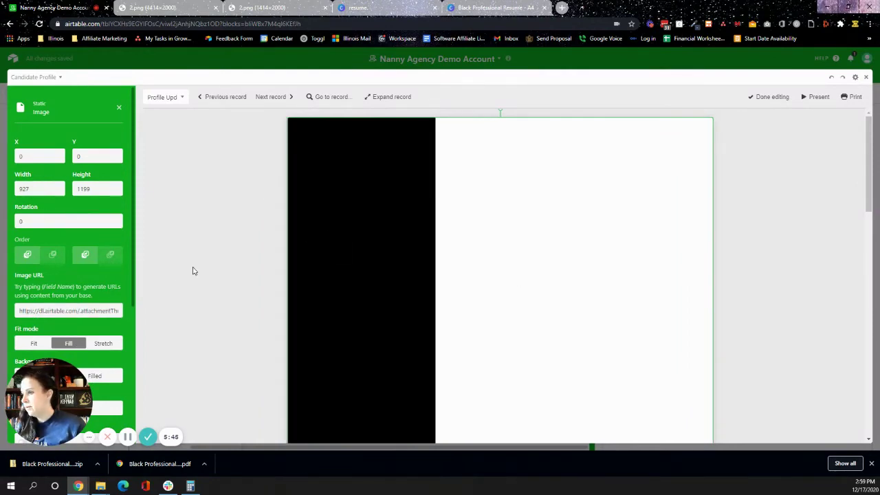
Send the full-page background image behind all the other layout elements.
scroll(106, 223, down, 3)
scroll(107, 227, up, 2)
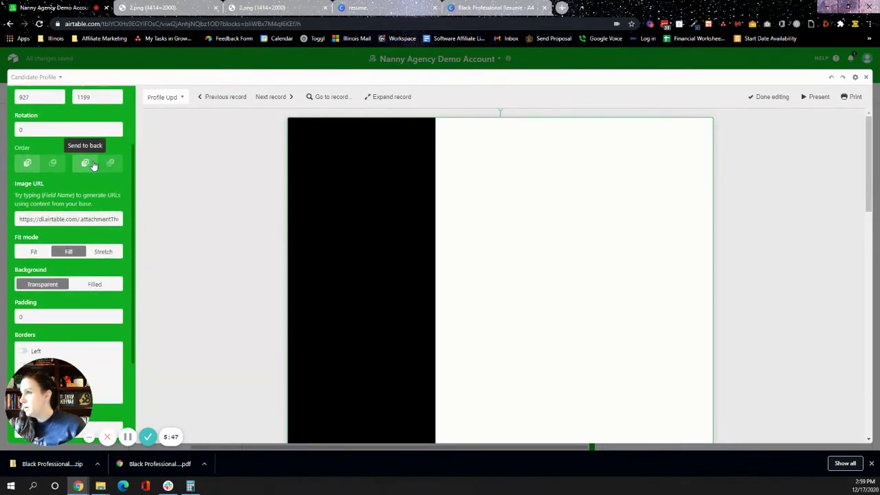
click(87, 163)
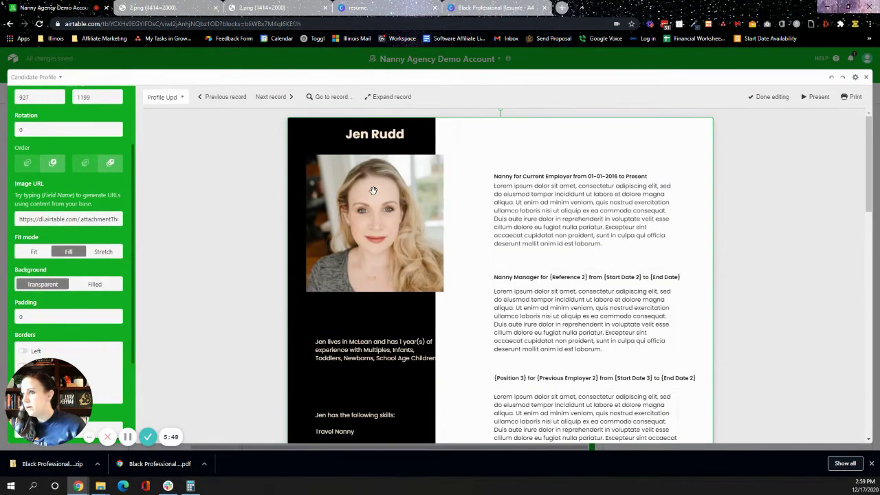
mouse_move(432, 178)
mouse_down()
mouse_move(423, 179)
mouse_move(433, 176)
mouse_up()
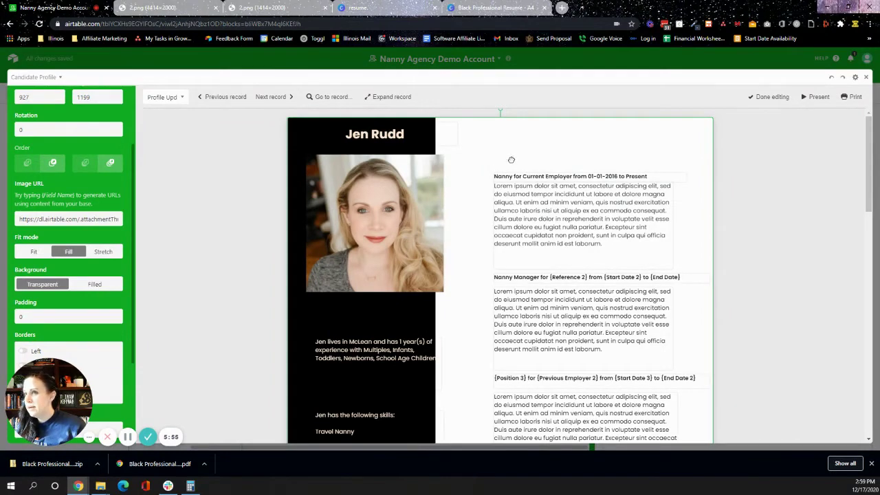
click(756, 157)
Shrink the candidate photo and centre it within the black sidebar beneath the name.
click(438, 187)
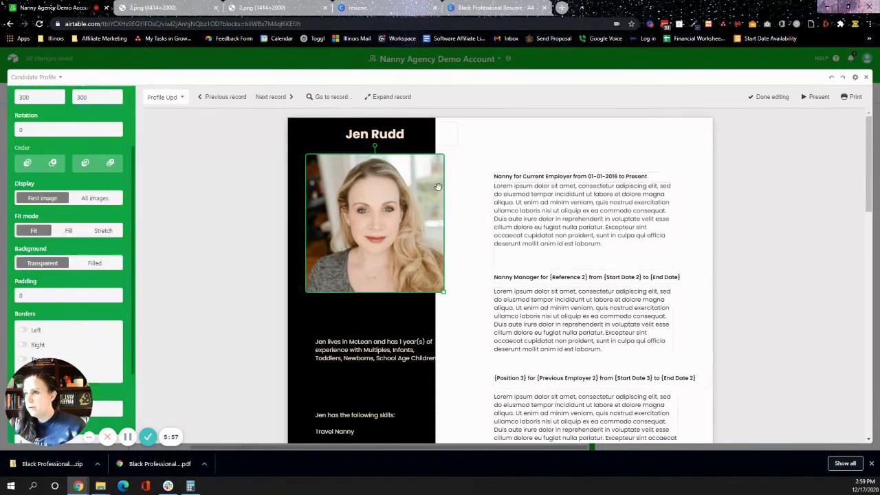
key(Left)
key(Left)
key(Left)
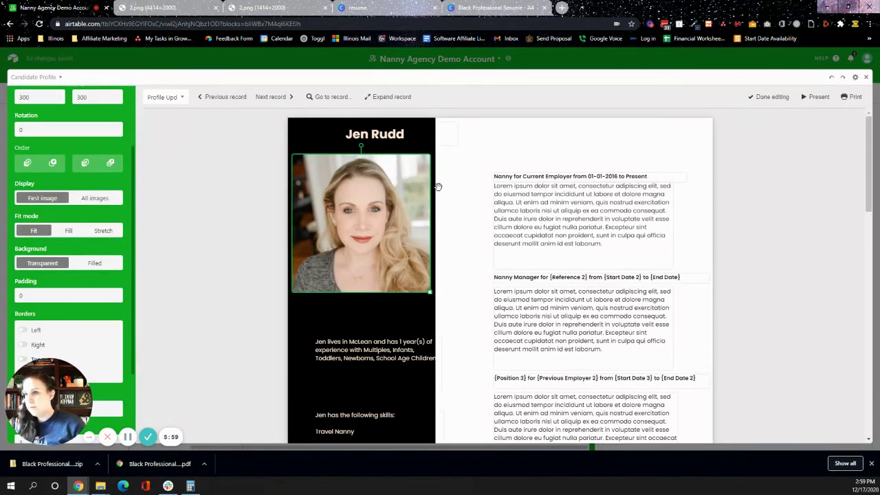
drag(430, 292, 393, 264)
drag(337, 218, 356, 214)
Resize the candidate name box to 310 by 80 and move the introductory text below the photo to X 20, Y 320.
click(387, 134)
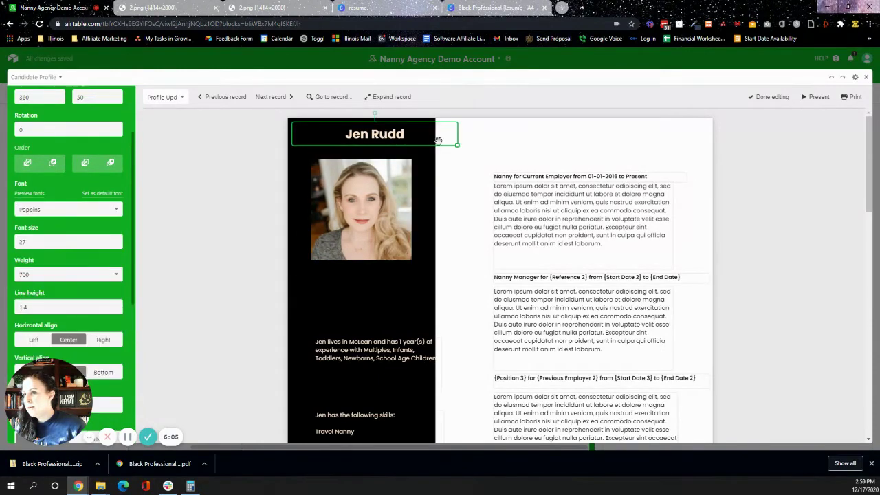
drag(454, 145, 434, 159)
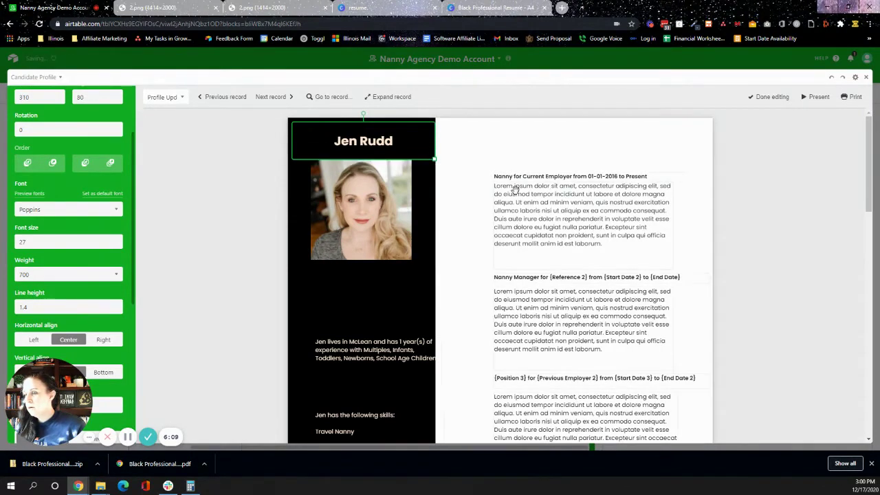
click(389, 361)
drag(390, 360, 374, 289)
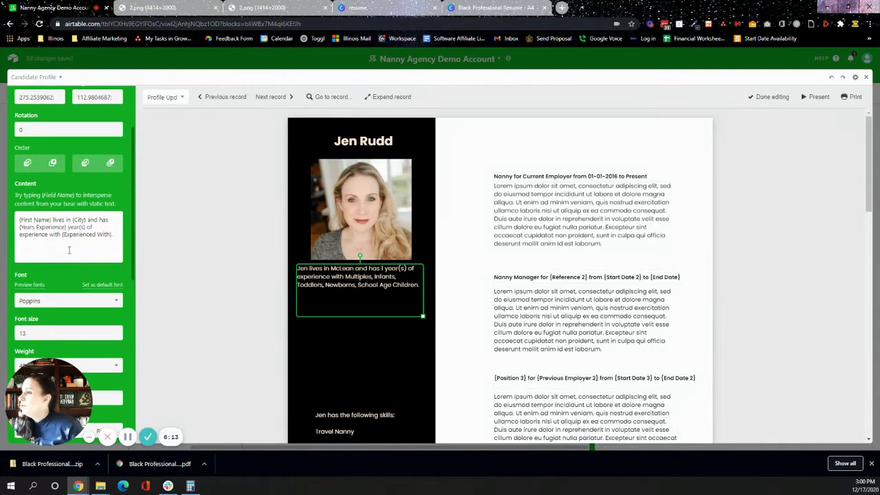
scroll(71, 239, up, 2)
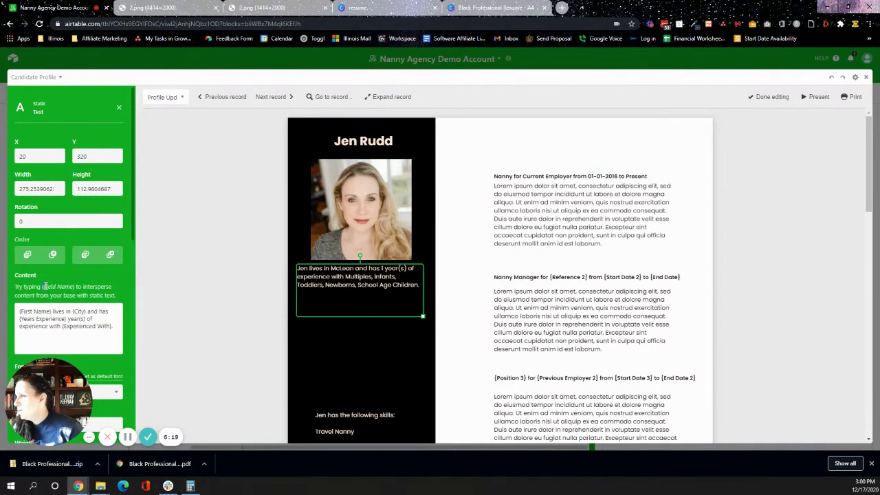
Add the "What Languages Do You Speak?" field to the layout and select its field name.
click(117, 107)
scroll(39, 291, down, 2)
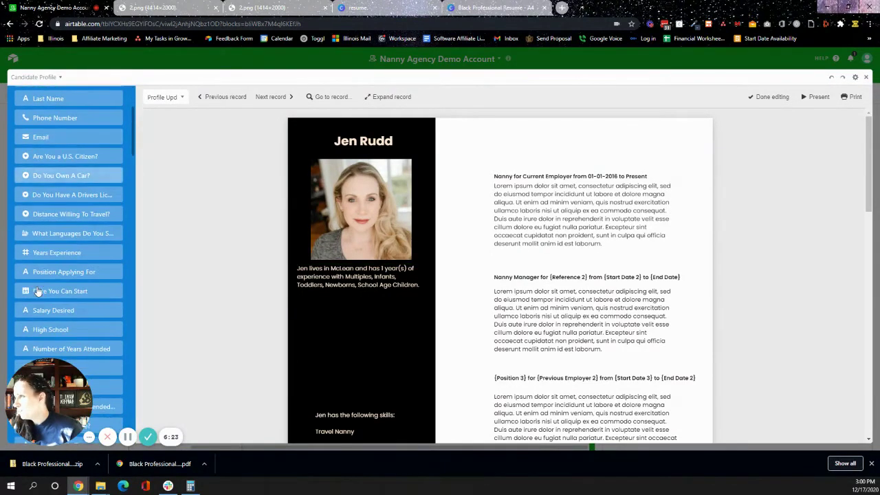
scroll(45, 236, up, 2)
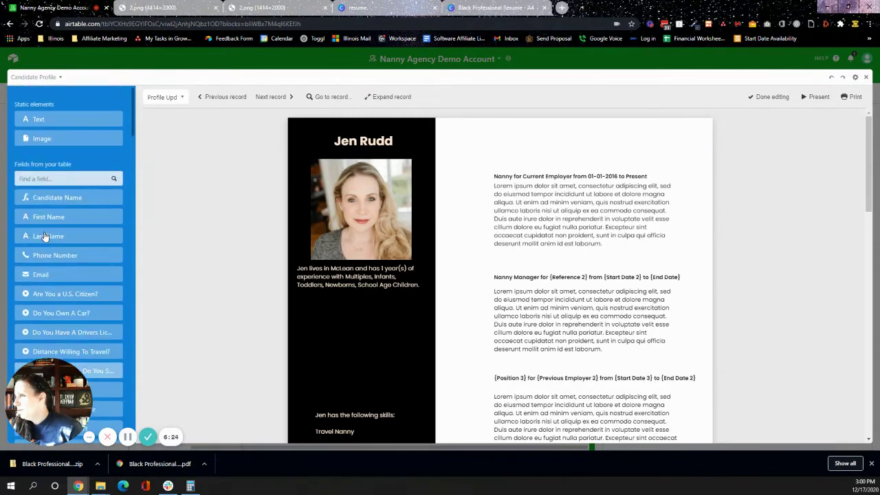
click(348, 284)
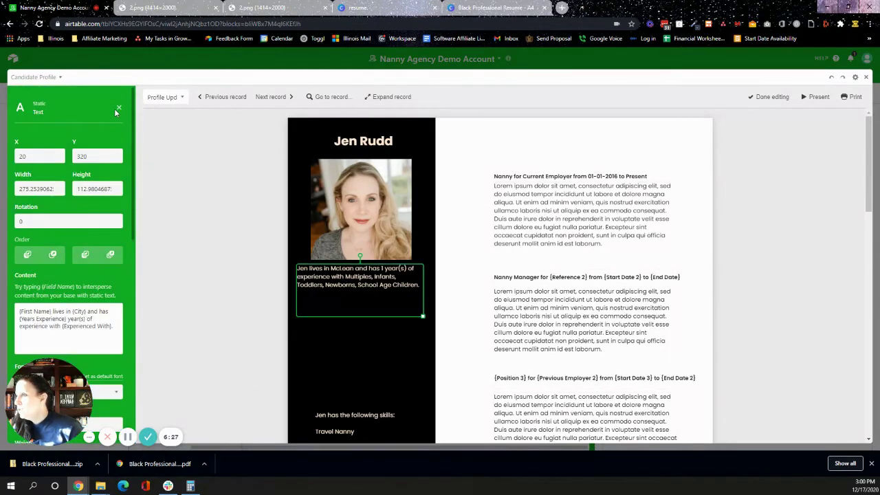
click(120, 110)
scroll(75, 243, down, 2)
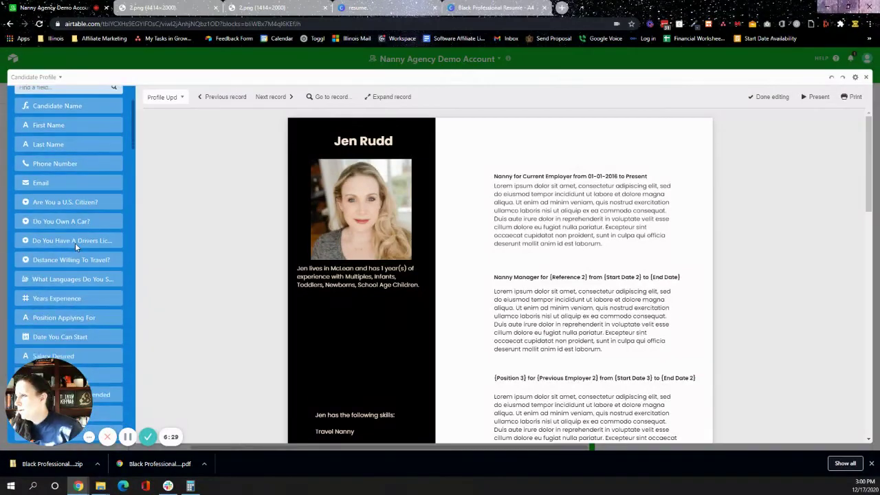
click(62, 283)
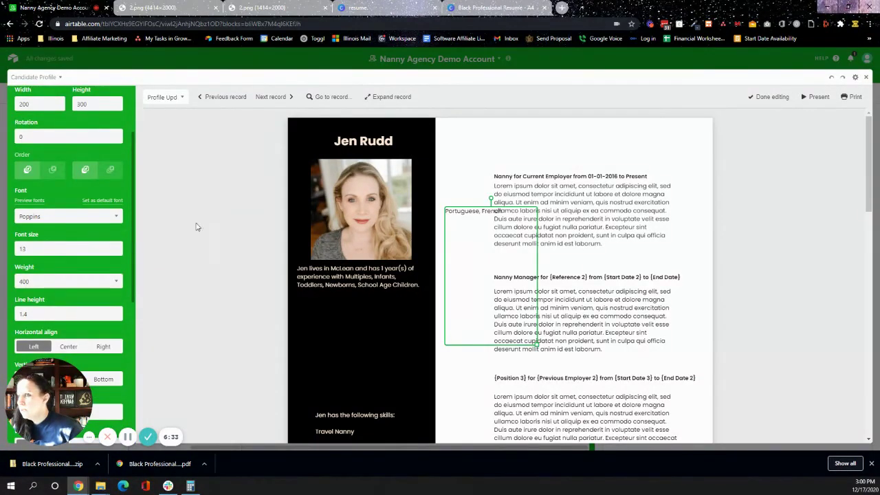
drag(55, 119, 33, 113)
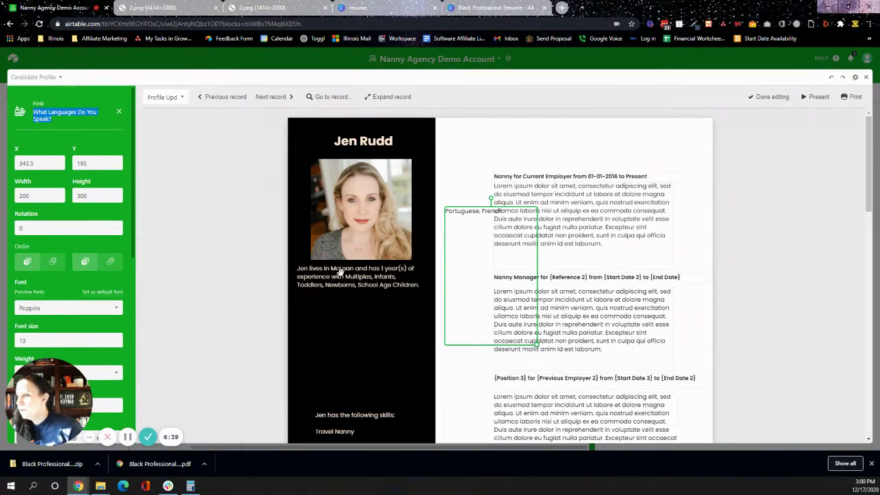
Append a blank line and "Languages Spoken: {" to the content of the introductory text below the photo.
click(340, 271)
click(121, 329)
key(Return)
key(Return)
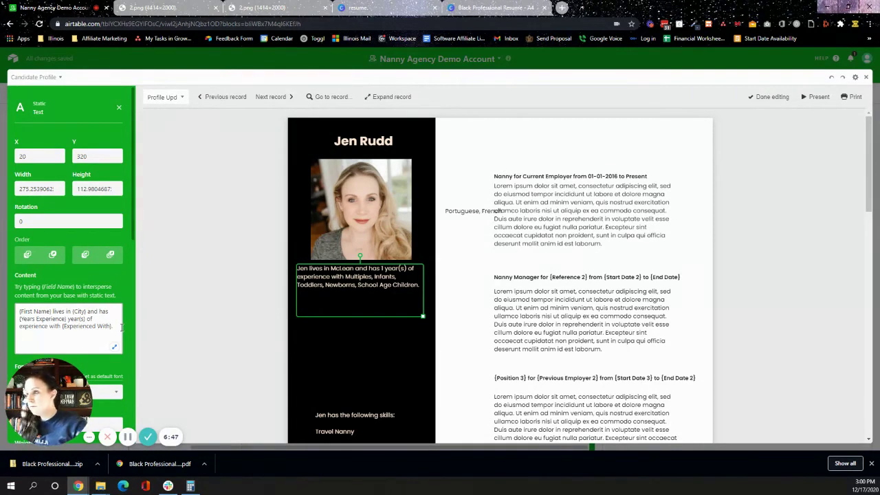
text(Lan)
text(gua)
text(ges You)
key(BackSpace)
key(BackSpace)
key(BackSpace)
key(BackSpace)
text(Spoken: )
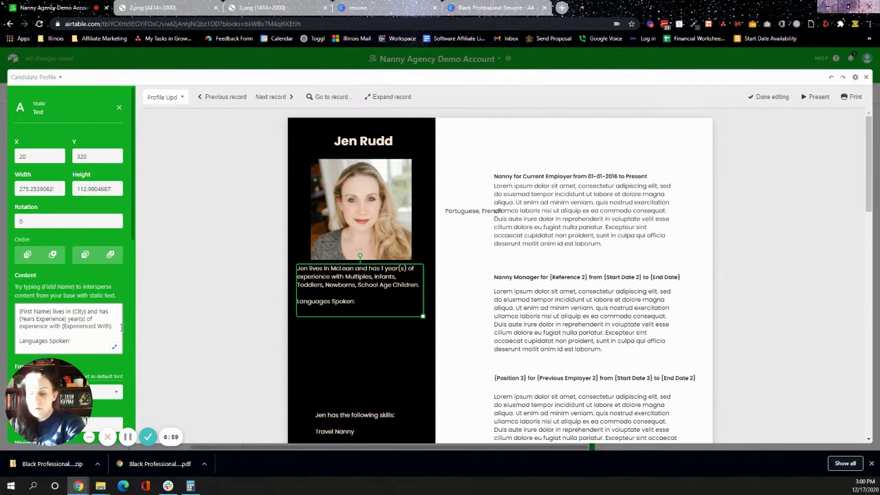
text({)
key(ctrl+v)
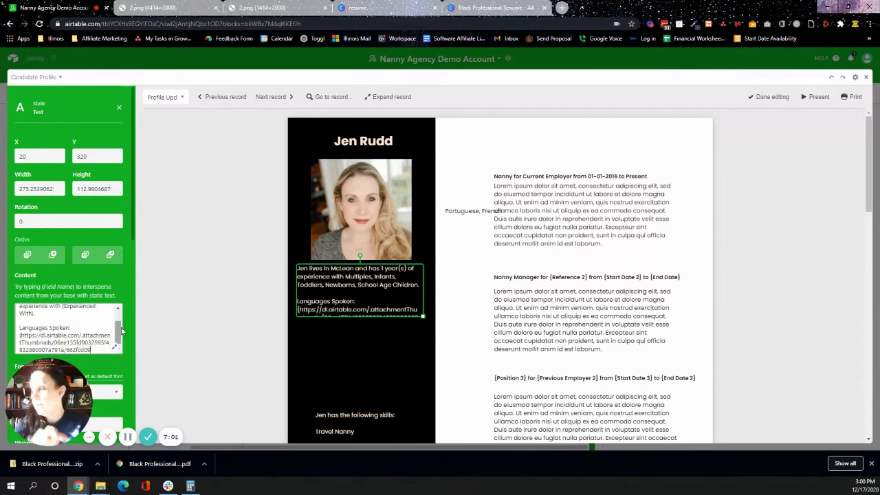
key(ctrl+z)
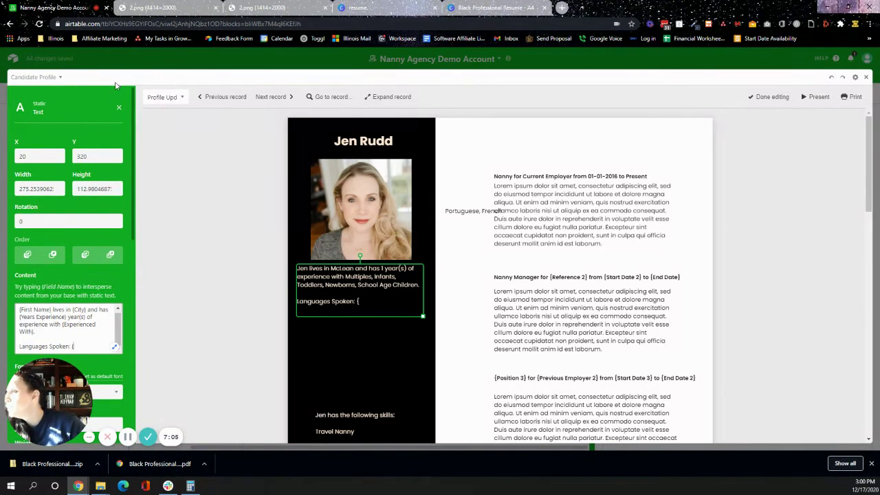
Copy the exact name of the "What Languages Do You Speak?" field from its element properties.
click(118, 107)
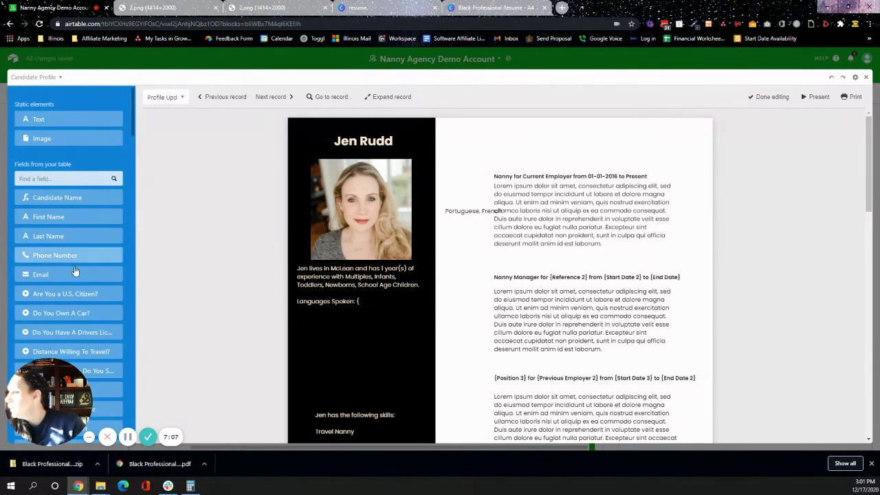
scroll(86, 330, down, 1)
click(86, 334)
drag(62, 121, 35, 112)
key(ctrl+c)
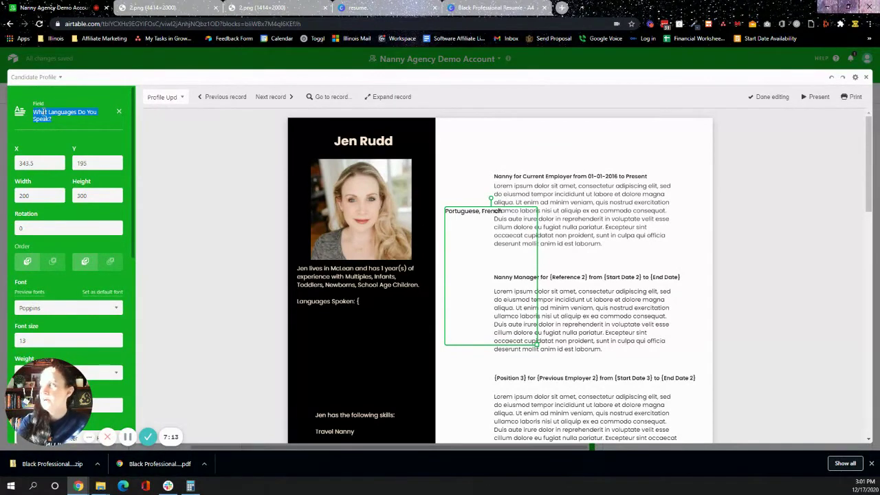
click(119, 110)
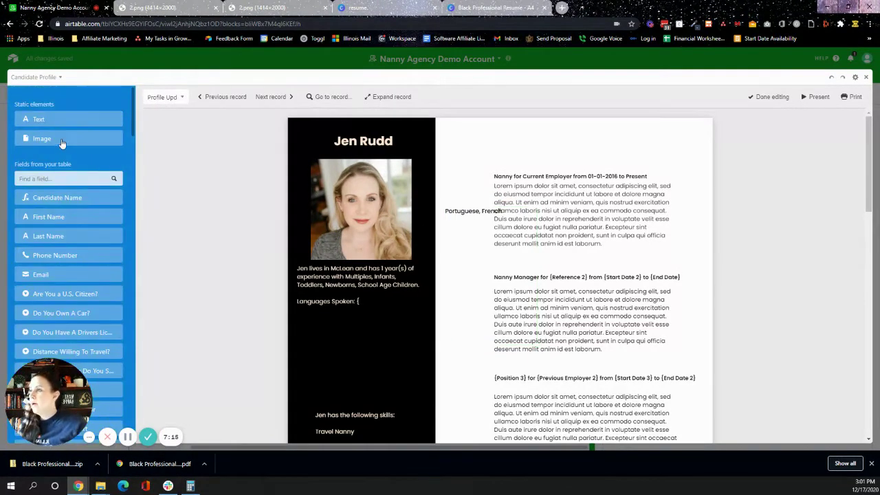
Complete the introductory text's placeholder as {What Languages Do You Speak?} and delete the separate languages field element from the page.
click(334, 302)
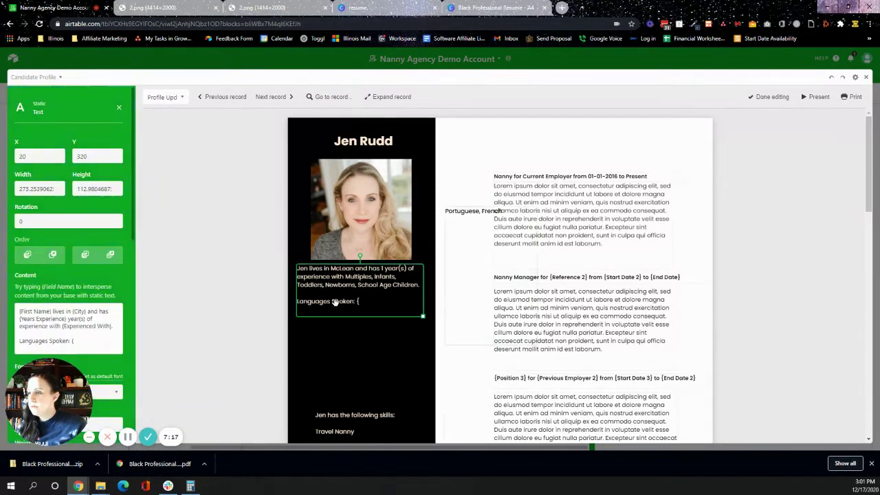
click(80, 340)
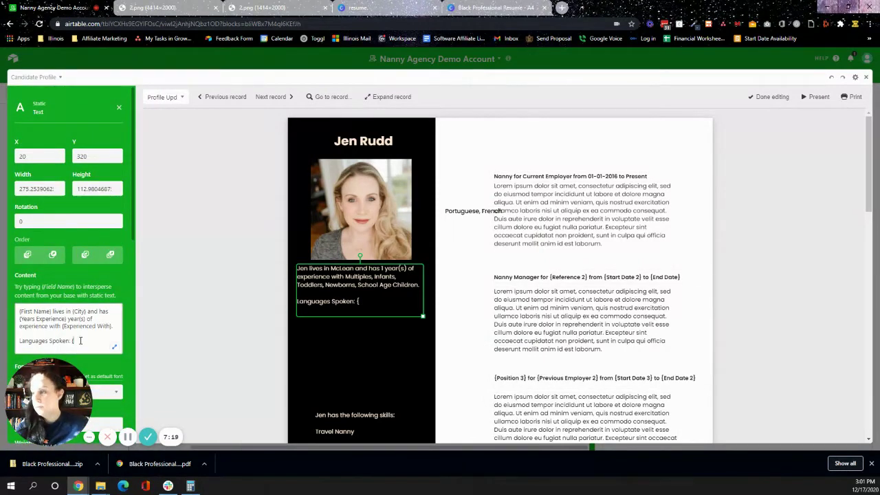
key(ctrl+v)
text(})
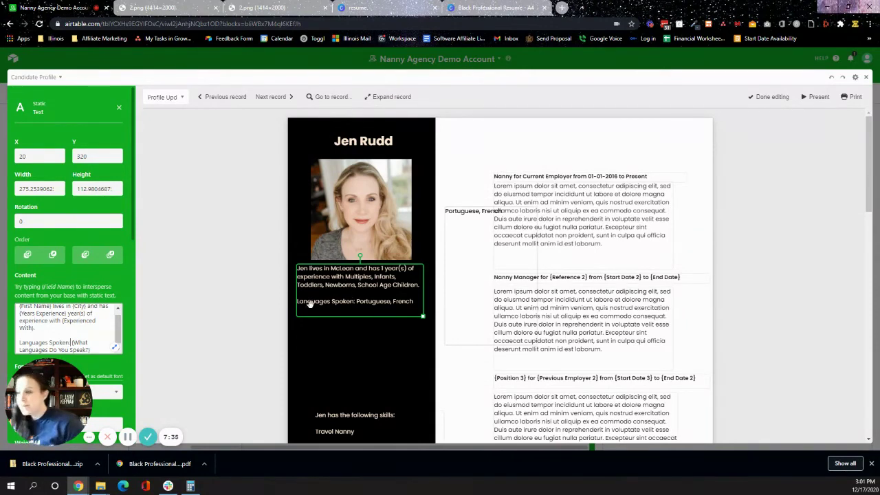
click(494, 240)
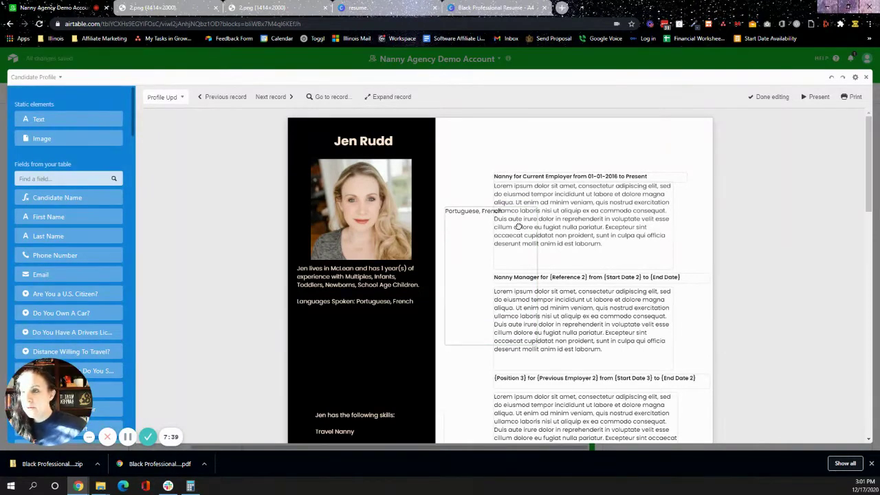
key(Delete)
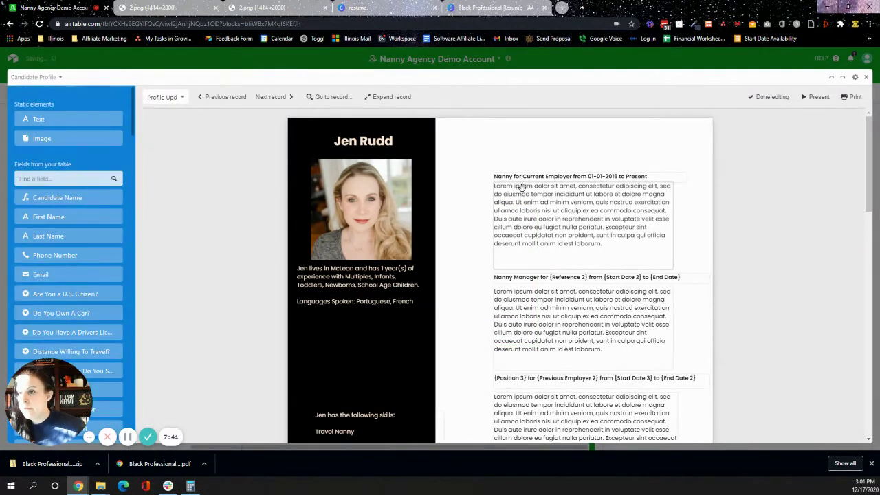
Move the candidate skills text up to X 20, Y 460, just beneath the languages text in the black column.
click(522, 176)
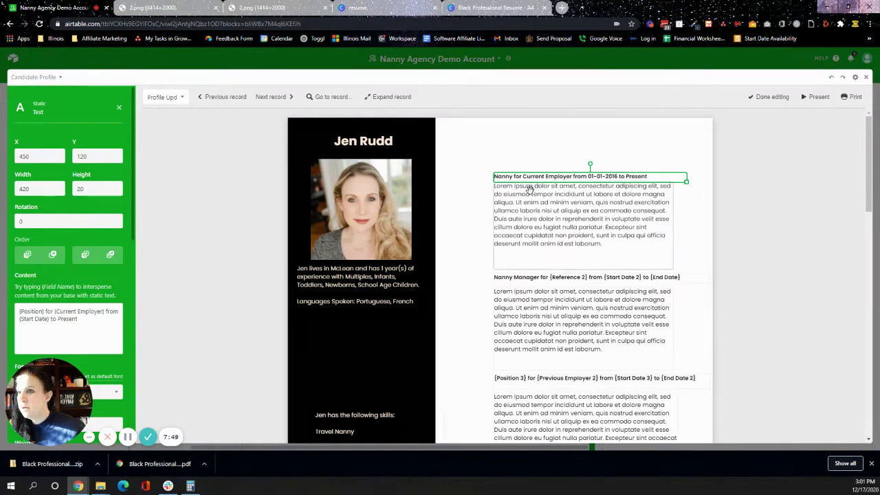
scroll(377, 296, down, 2)
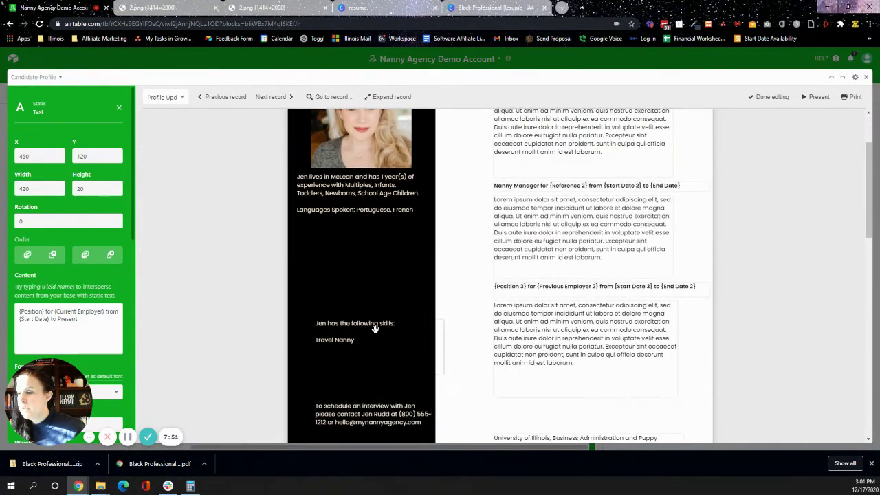
click(375, 328)
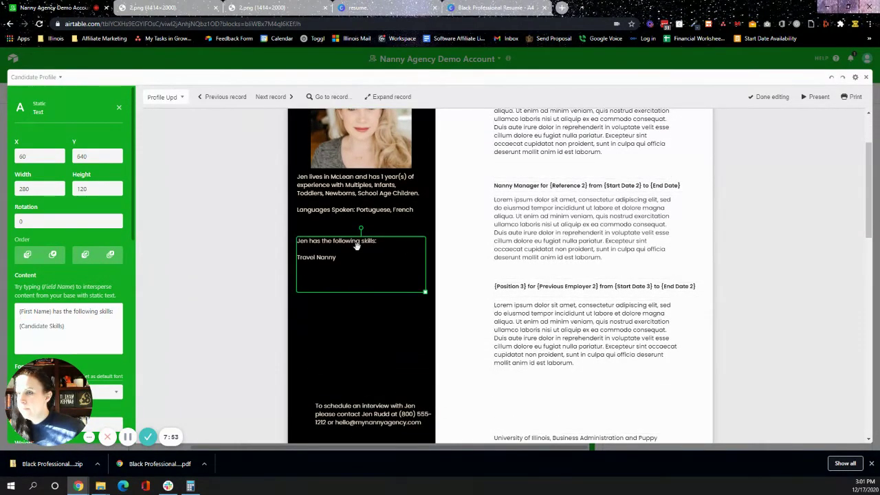
Copy the image address of the 1.png background attached to the Background Images record and close its preview.
scroll(545, 284, down, 5)
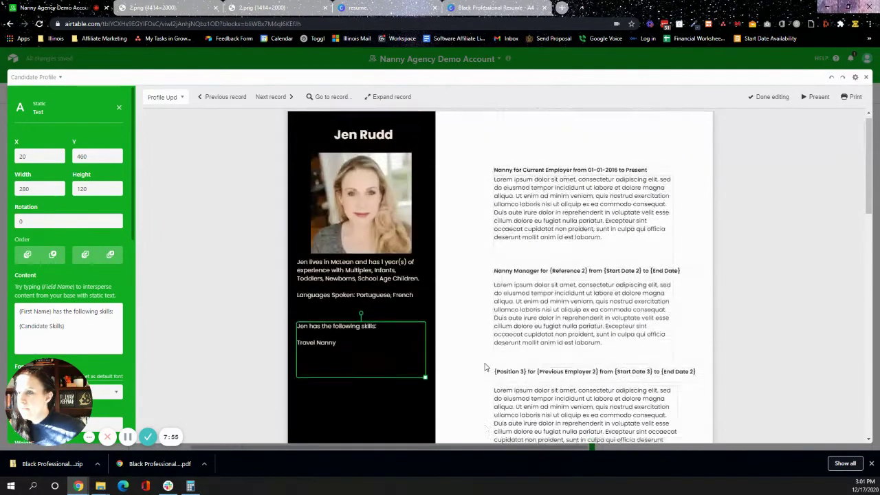
scroll(544, 376, down, 2)
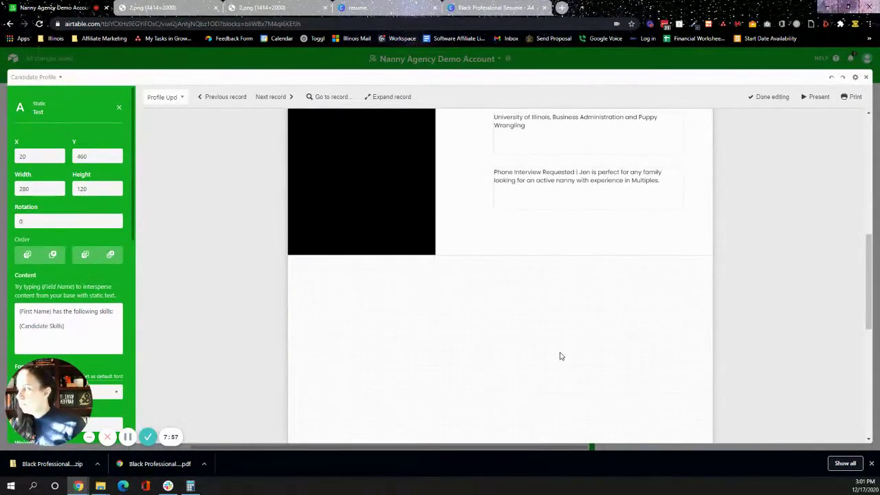
click(865, 77)
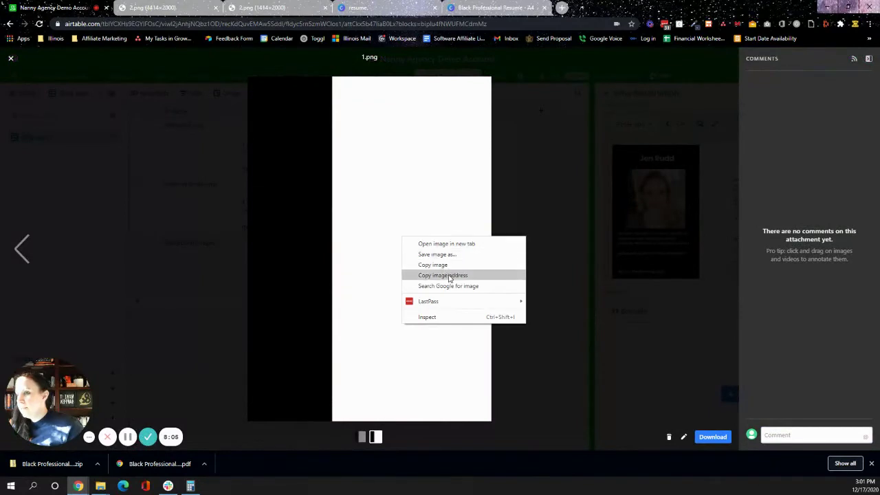
click(447, 275)
click(11, 61)
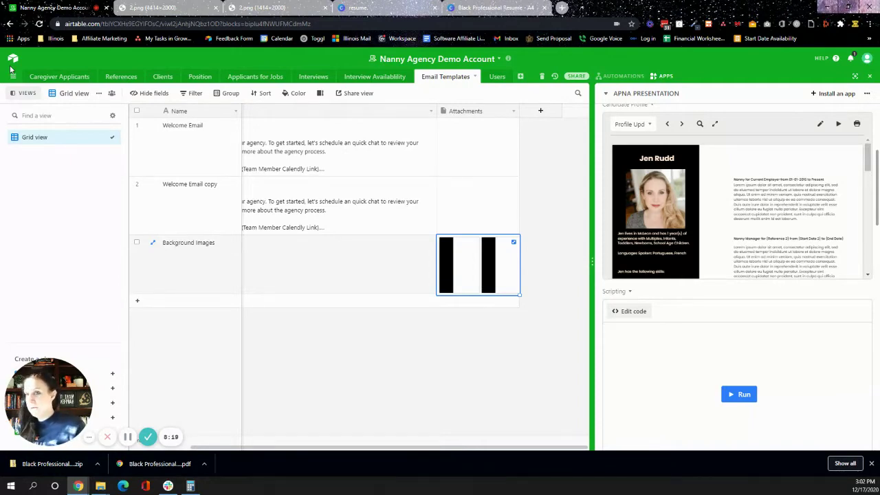
Reopen the Candidate Profile layout for editing and add a static image element 927 wide and 1199 high.
click(820, 123)
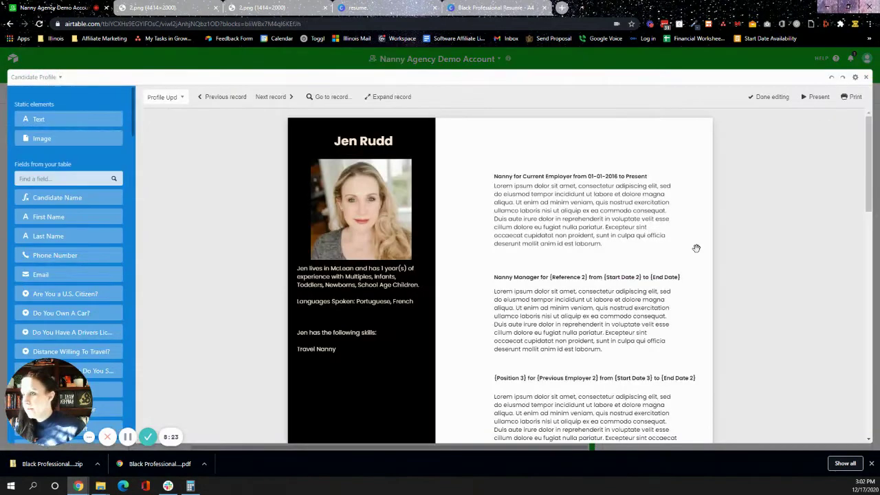
scroll(694, 247, down, 10)
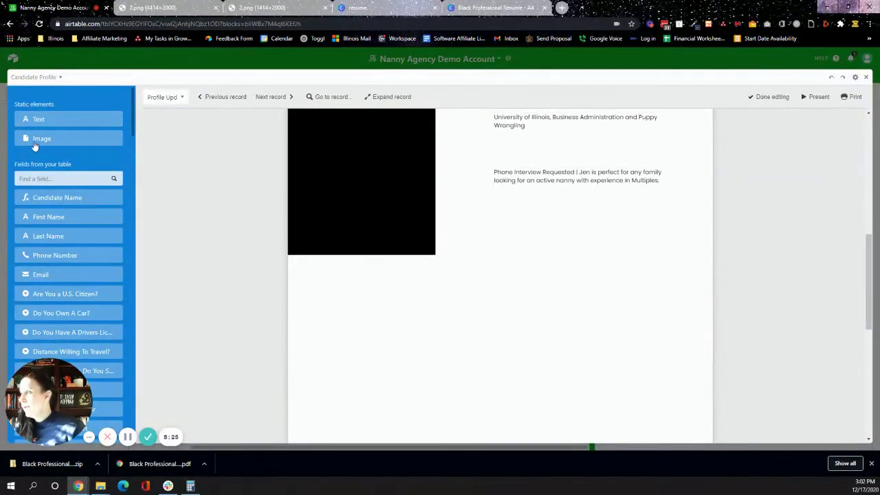
click(39, 138)
double_click(40, 191)
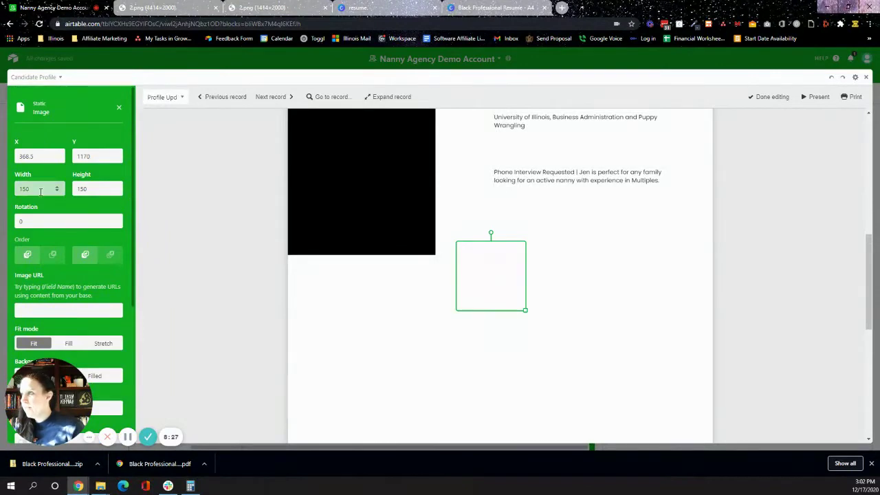
text(927)
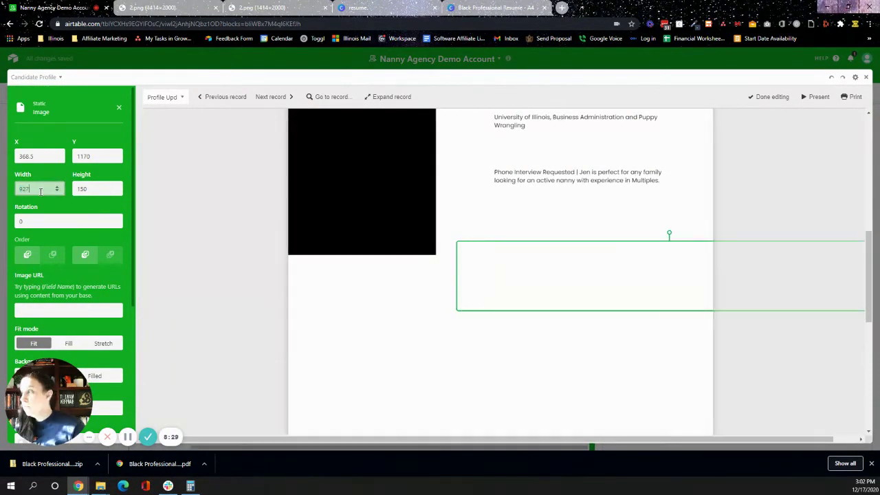
click(88, 190)
double_click(88, 190)
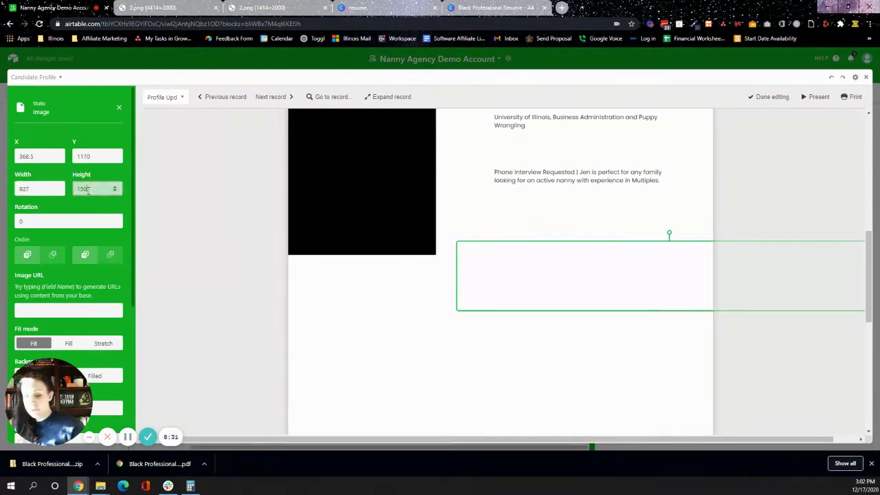
text(111)
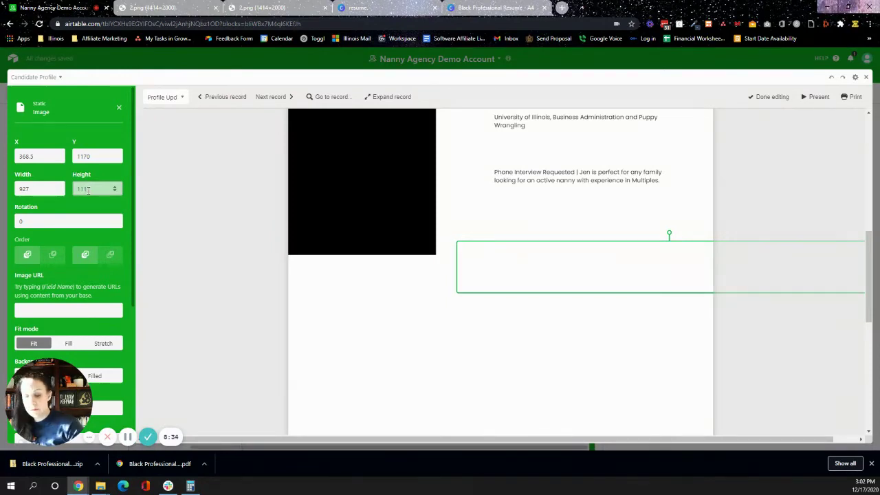
key(BackSpace)
text(99)
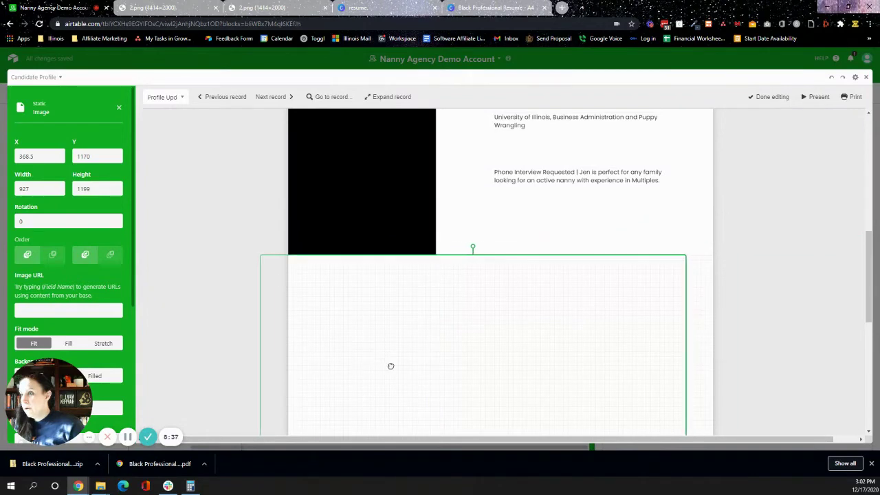
Position the new image element at X 0 and Y 1200 so it covers the second page.
drag(402, 366, 406, 364)
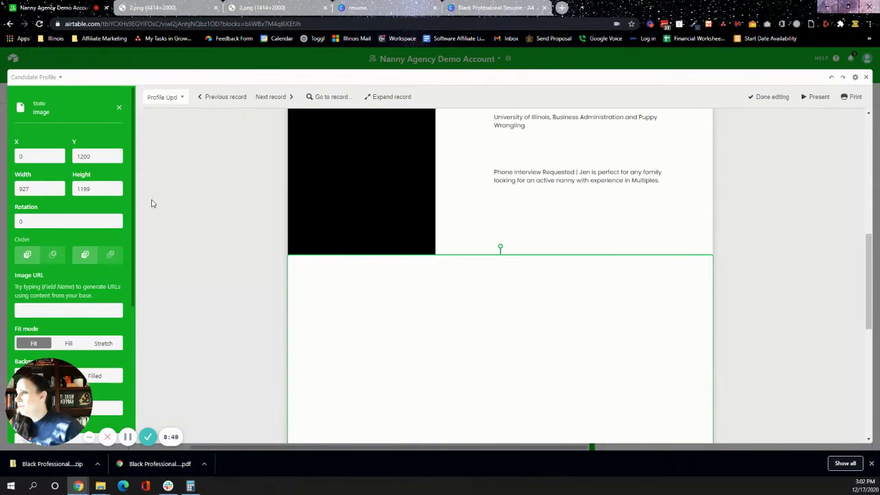
mouse_move(375, 309)
mouse_down()
mouse_move(402, 312)
mouse_move(391, 314)
mouse_up()
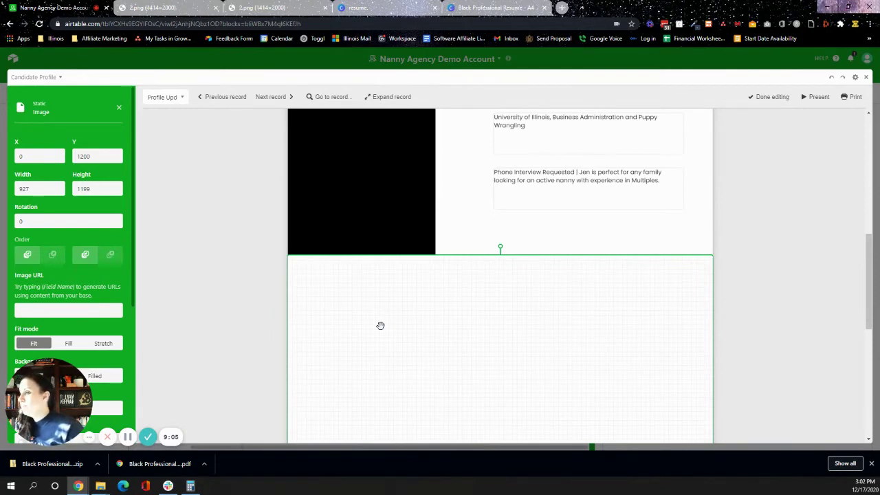
drag(380, 325, 379, 323)
click(107, 150)
key(BackSpace)
text(99)
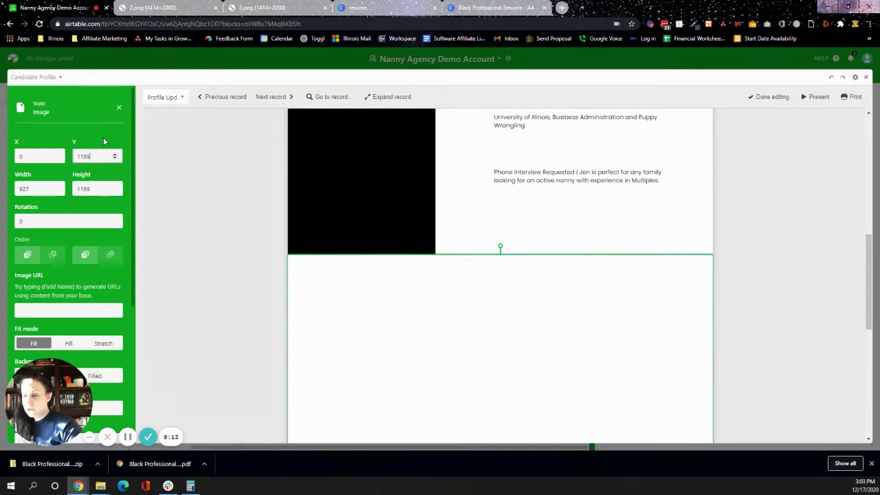
key(Up)
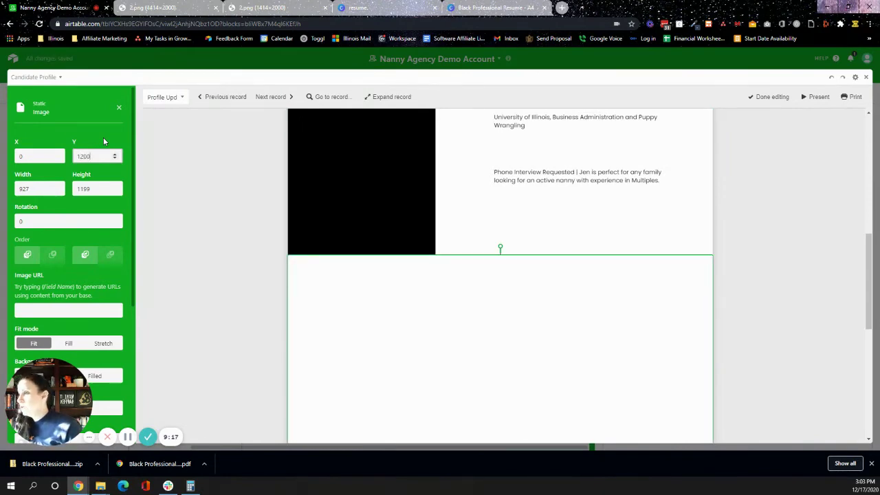
Paste the copied background address as the image's URL and set its fit mode to Fill.
click(19, 313)
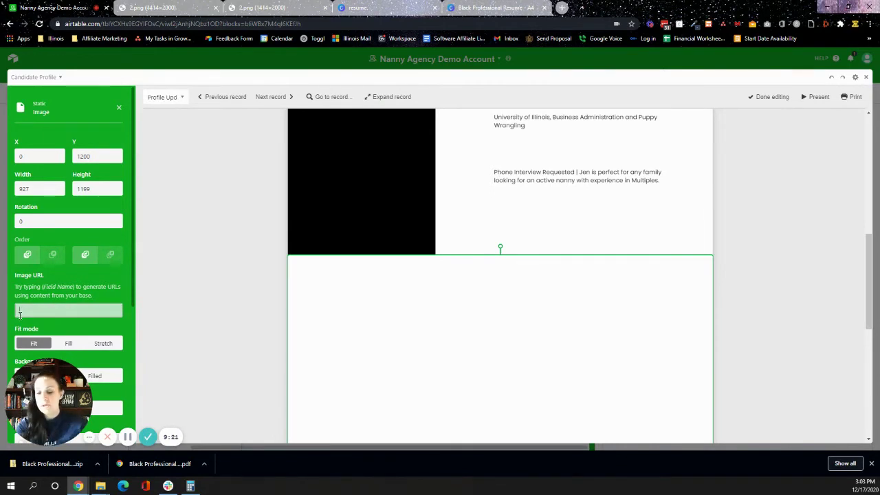
key(ctrl+v)
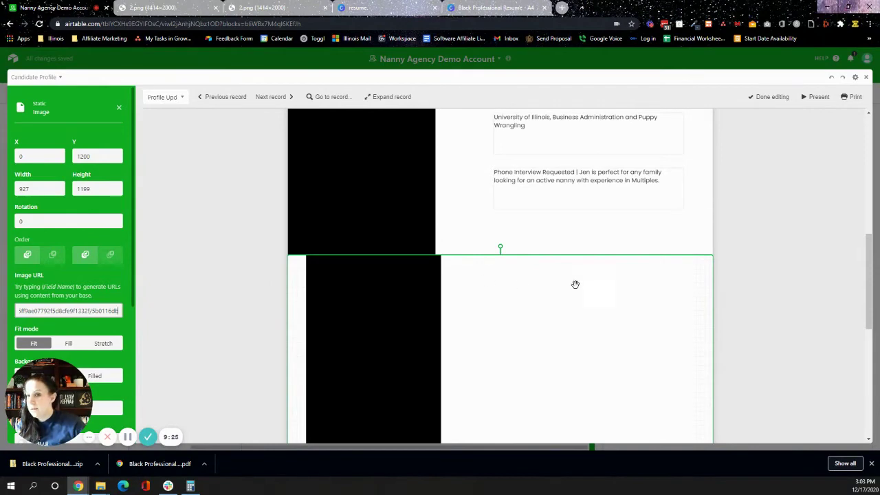
click(80, 345)
scroll(263, 290, down, 1)
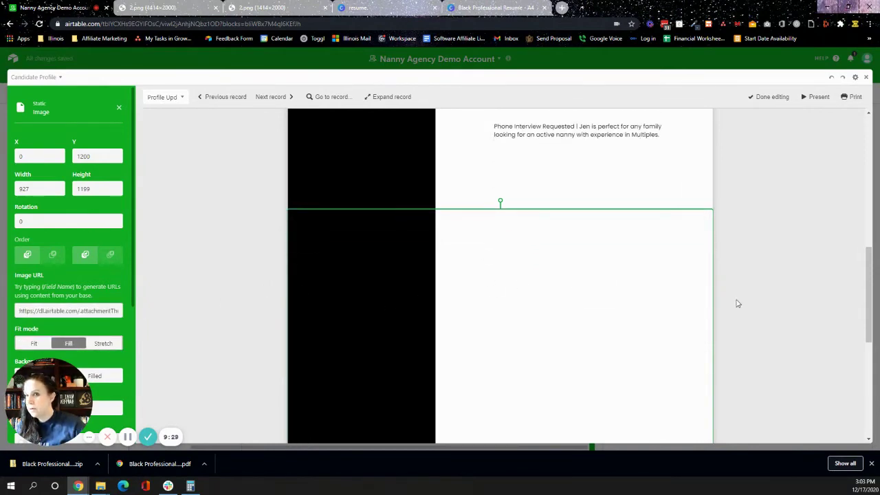
scroll(715, 304, up, 6)
scroll(689, 275, down, 4)
scroll(689, 276, down, 3)
click(165, 304)
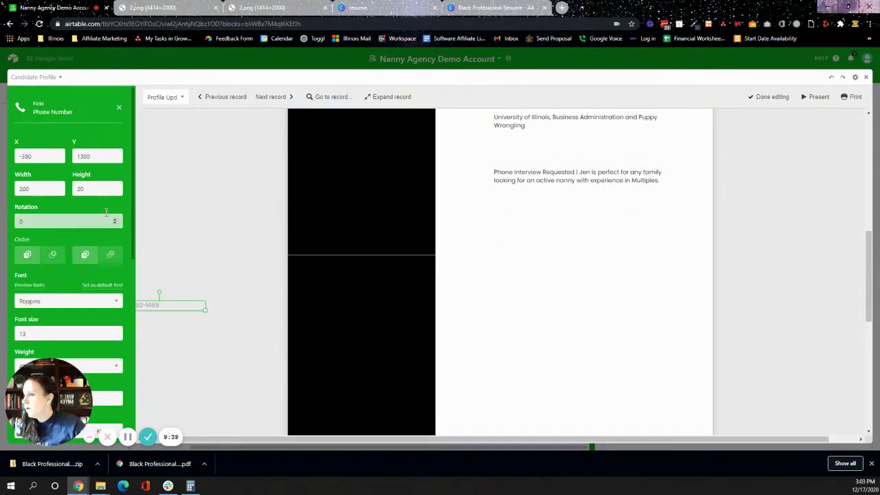
scroll(104, 246, down, 5)
scroll(104, 246, up, 3)
scroll(104, 246, up, 3)
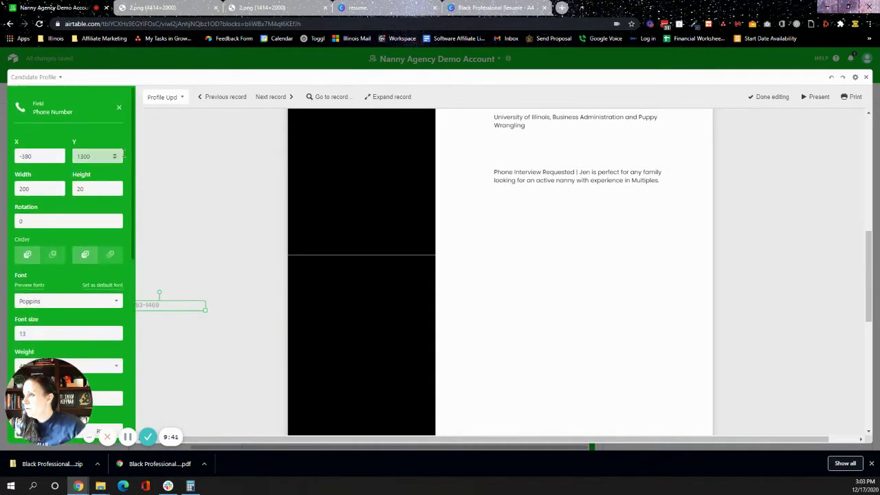
click(117, 107)
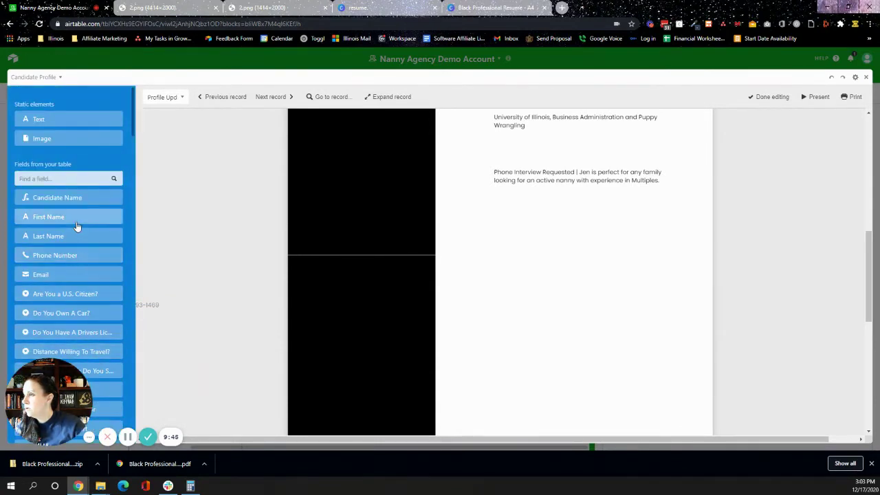
Add the "Distance Willing To Travel?" field to the second page and copy its exact field name.
drag(75, 222, 488, 312)
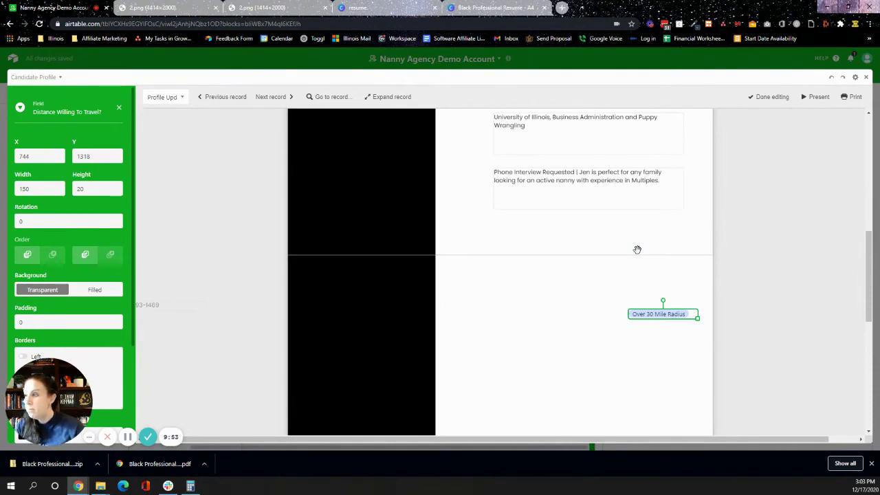
drag(103, 113, 35, 113)
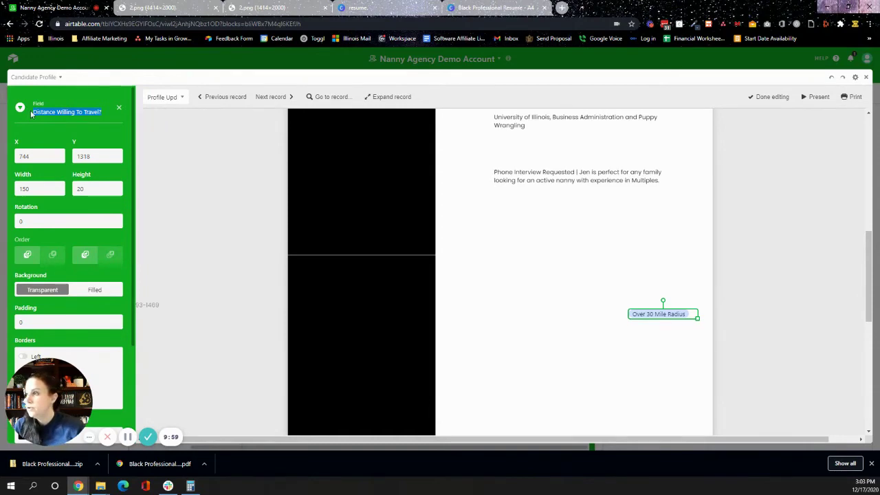
click(119, 107)
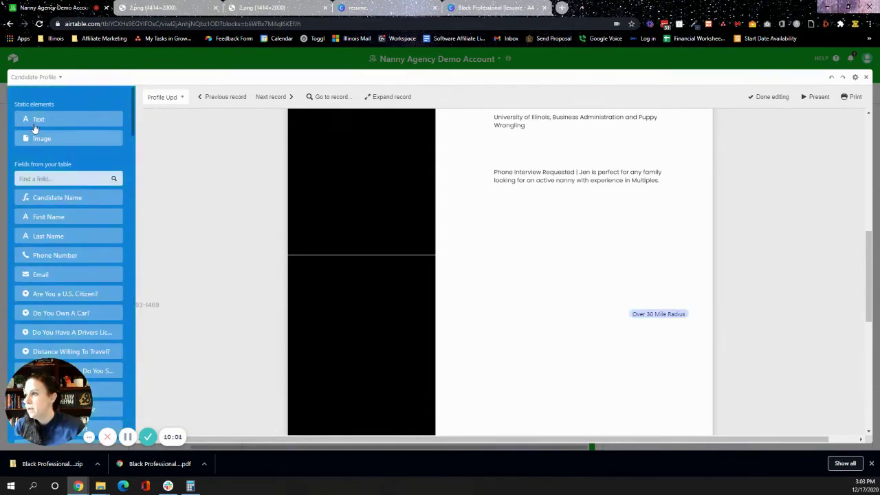
Add a static text element on the second page with the content {Distance Willing To Travel?}.
drag(35, 128, 419, 296)
click(81, 320)
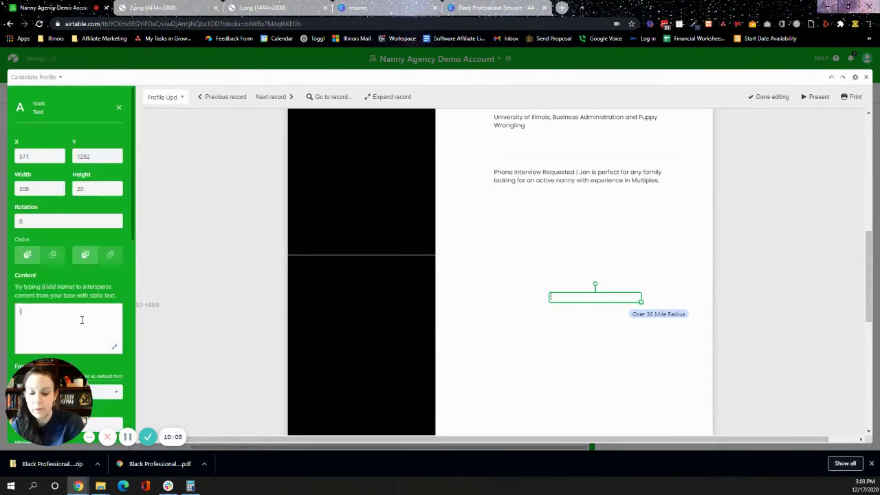
key(ctrl+v)
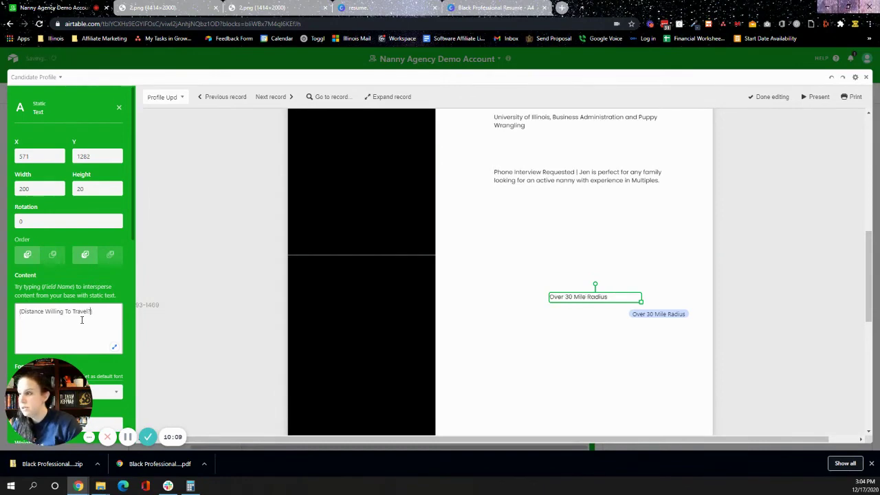
Delete the separate "Distance Willing To Travel?" field element from the second page, keeping the static text.
click(587, 367)
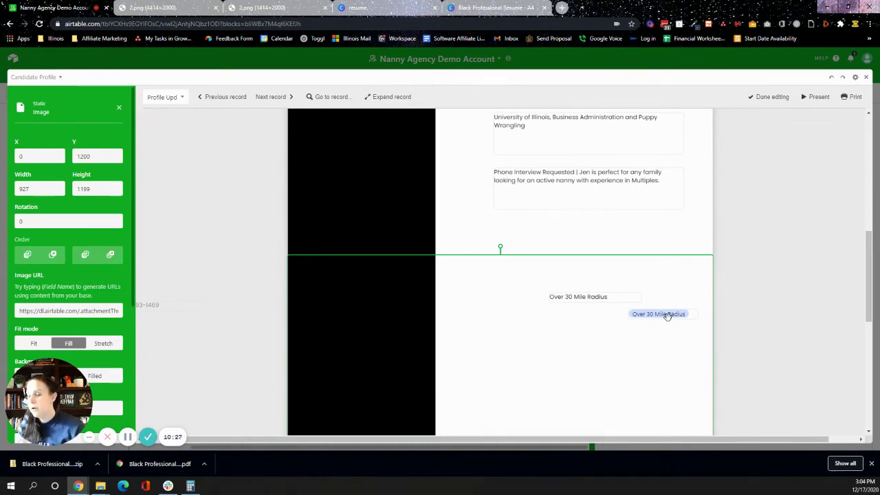
click(755, 300)
click(676, 313)
key(Delete)
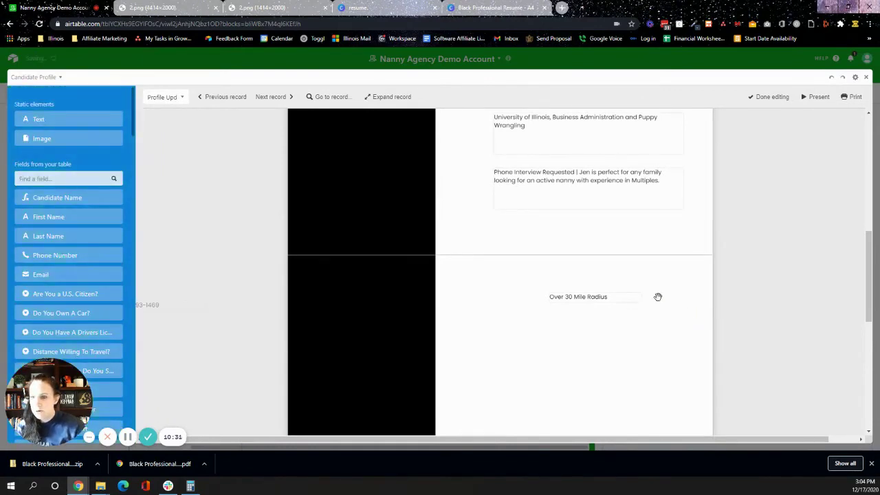
click(658, 296)
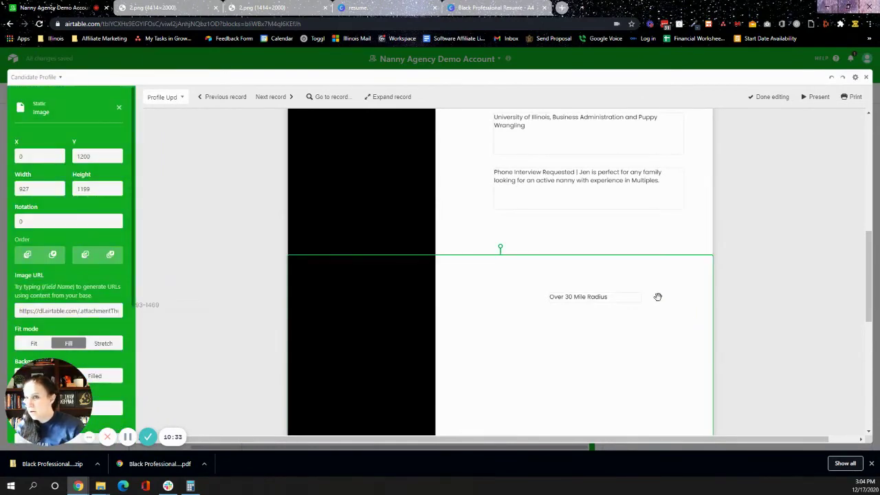
scroll(658, 296, up, 10)
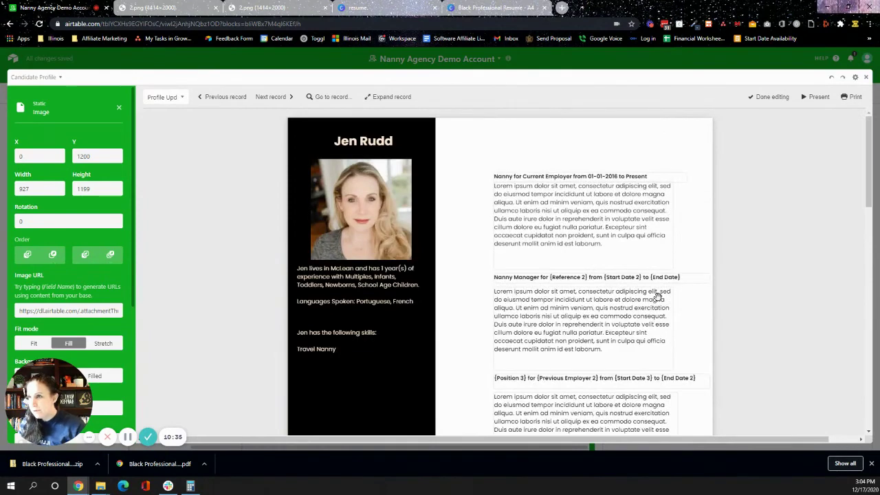
scroll(658, 296, down, 5)
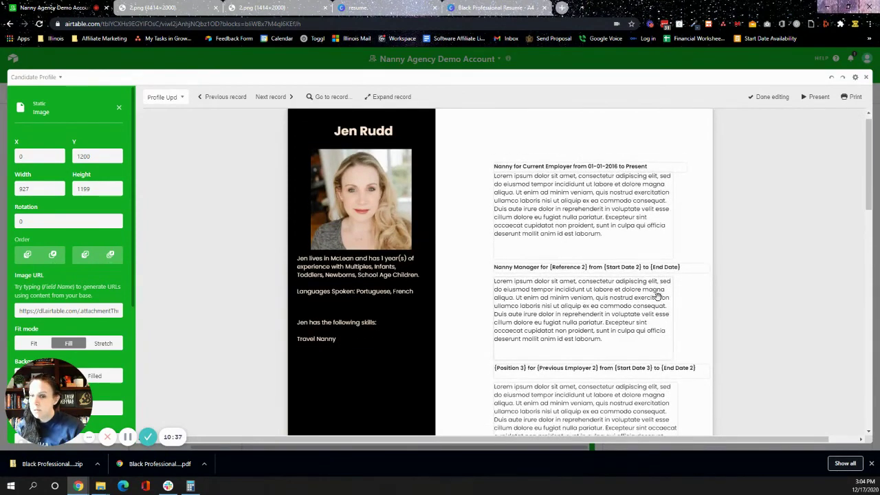
scroll(658, 296, down, 4)
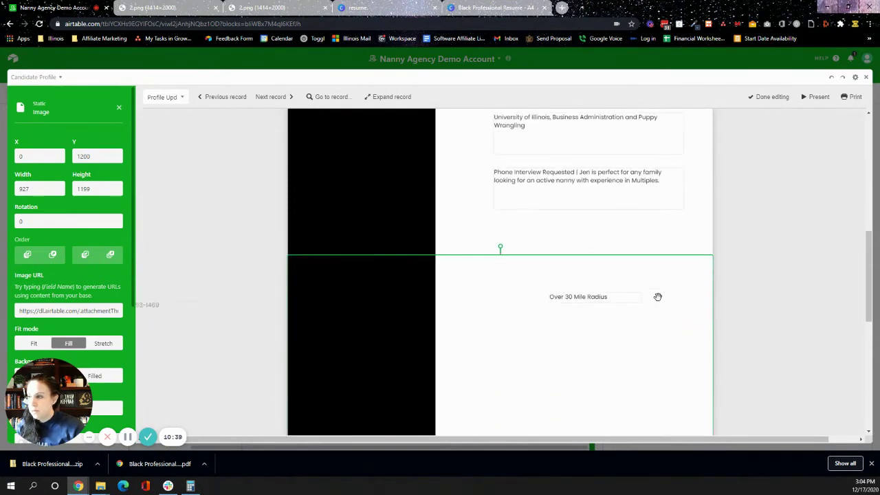
Open the print options for the current record and compare the available paper sizes with the layout's custom record size in the settings.
scroll(658, 296, up, 9)
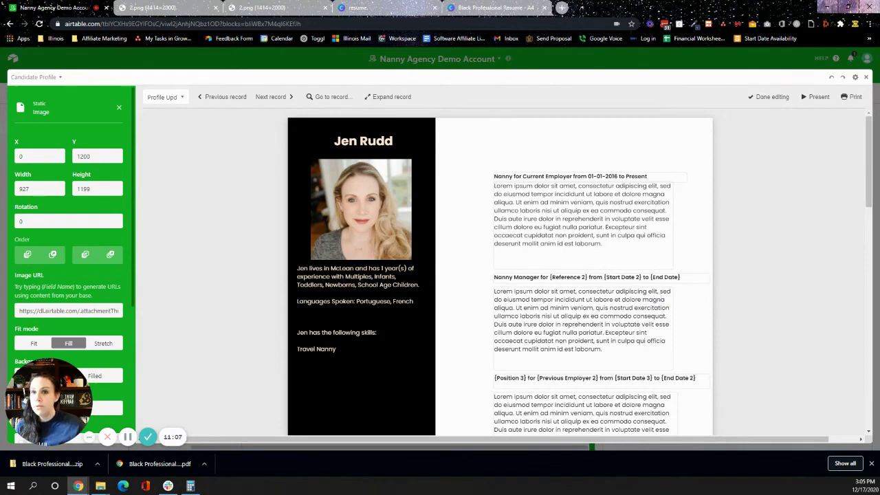
click(851, 97)
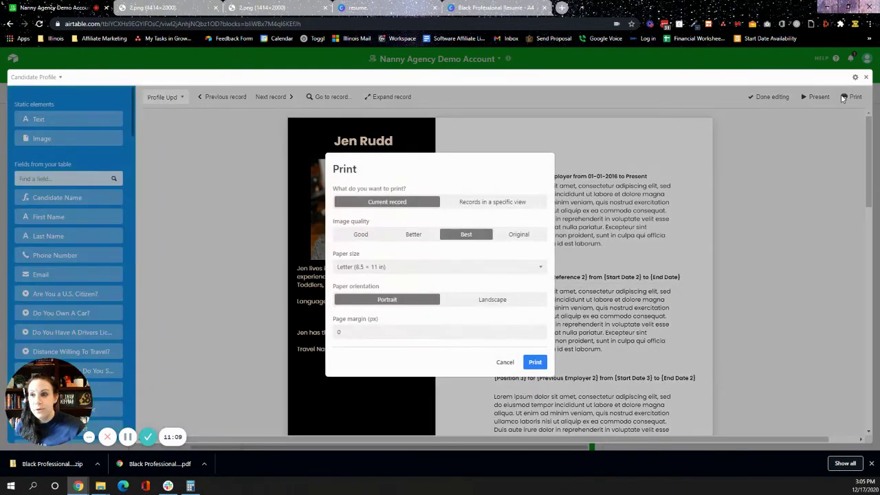
click(370, 265)
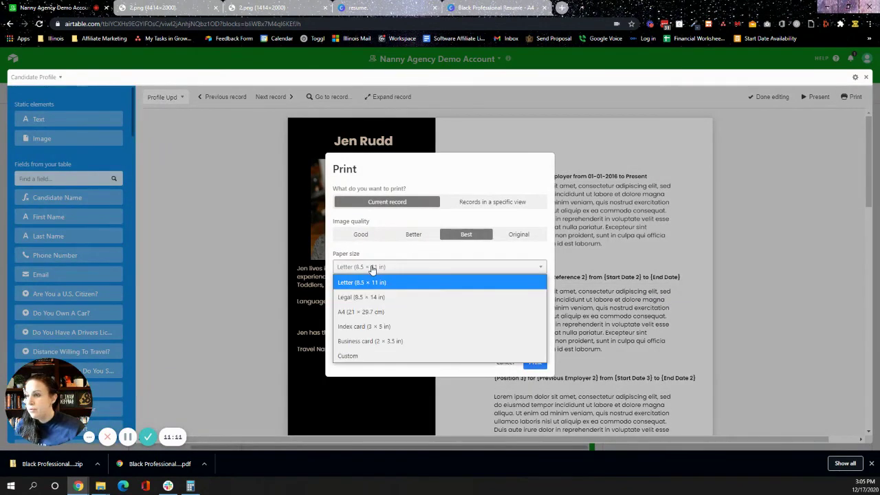
click(372, 268)
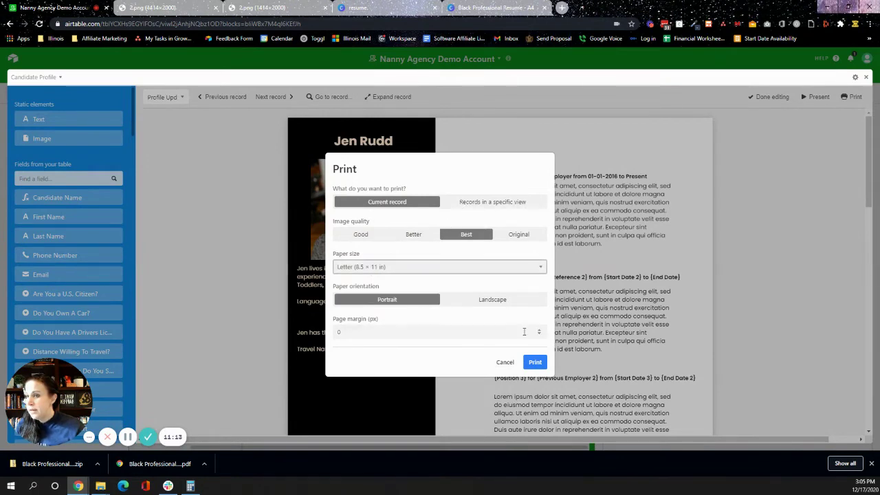
click(385, 265)
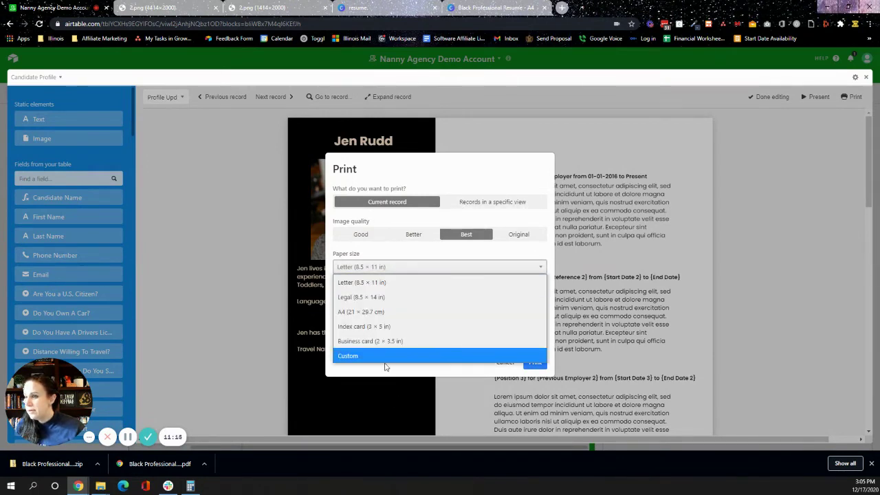
click(387, 263)
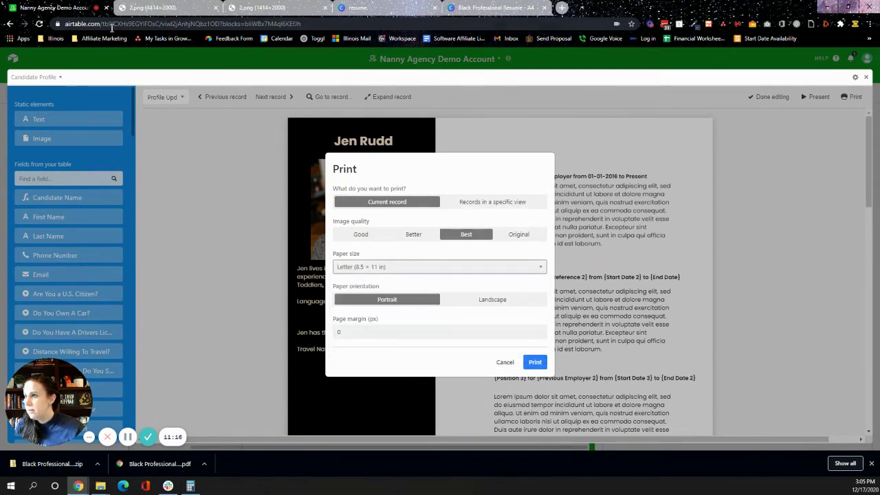
click(59, 79)
click(59, 124)
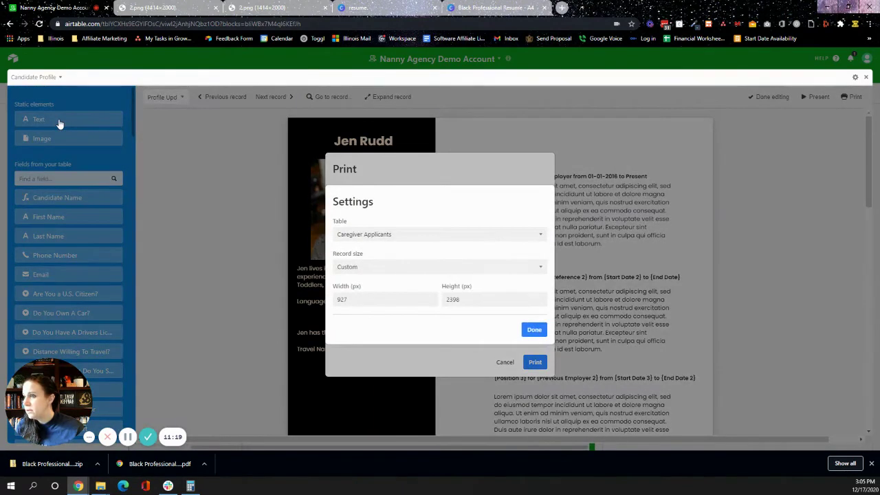
click(527, 331)
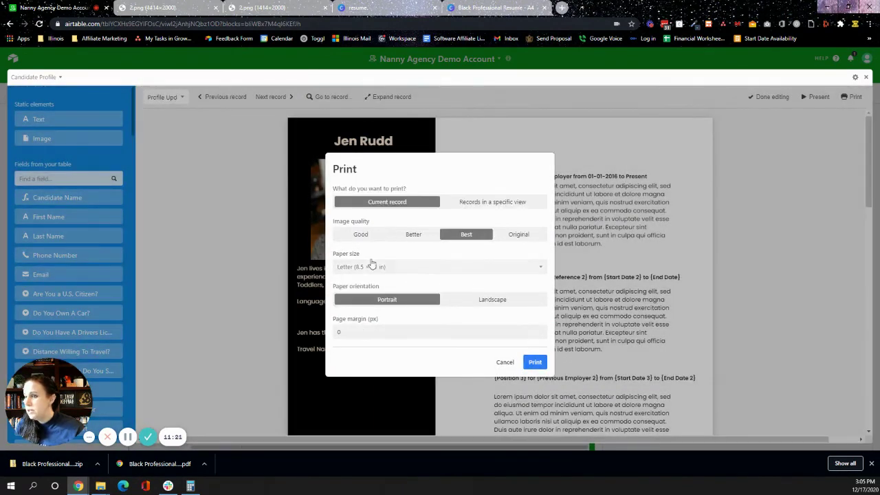
Choose Letter (8.5 × 11 in) paper for the current record, generate the print preview and review its pages before closing it.
click(374, 266)
click(362, 283)
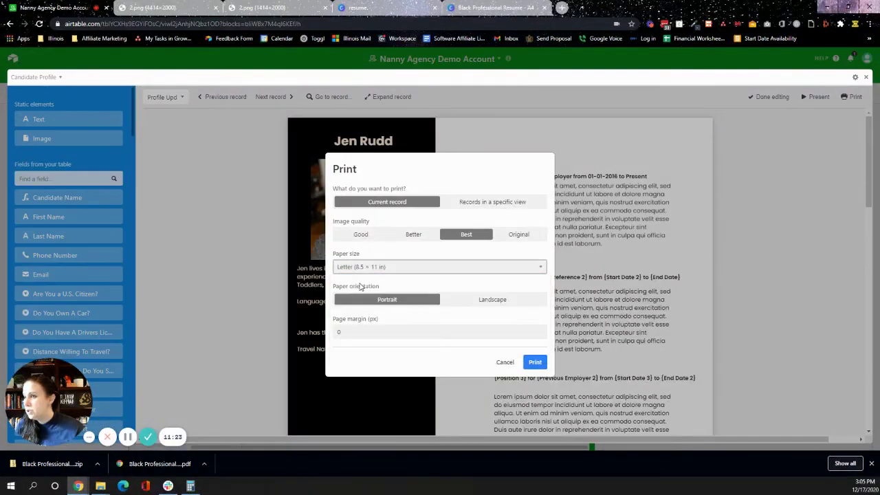
click(537, 361)
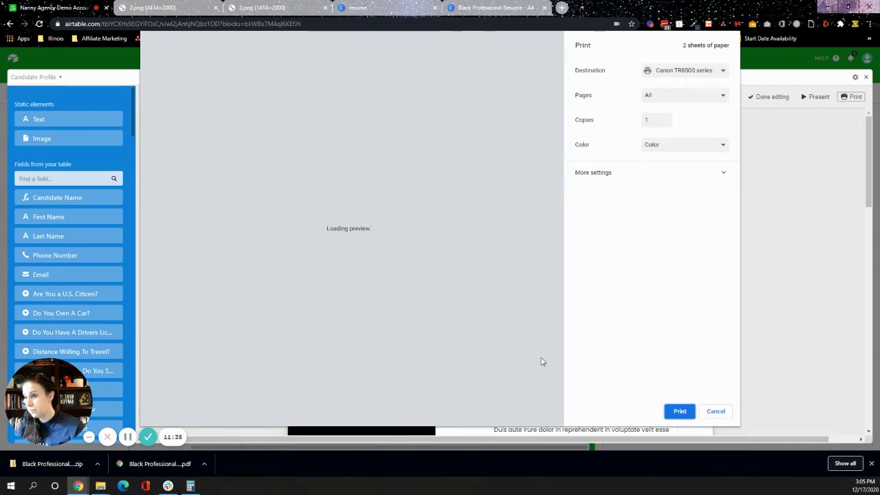
scroll(481, 323, down, 5)
scroll(503, 338, up, 5)
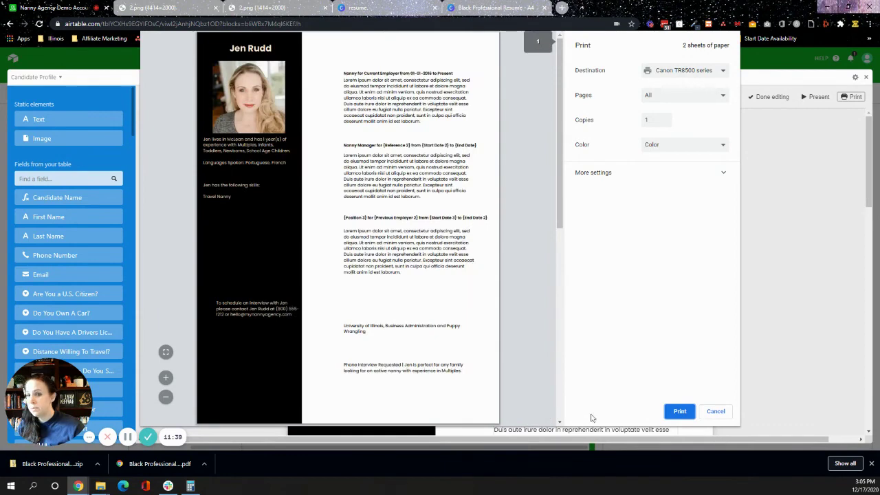
click(680, 415)
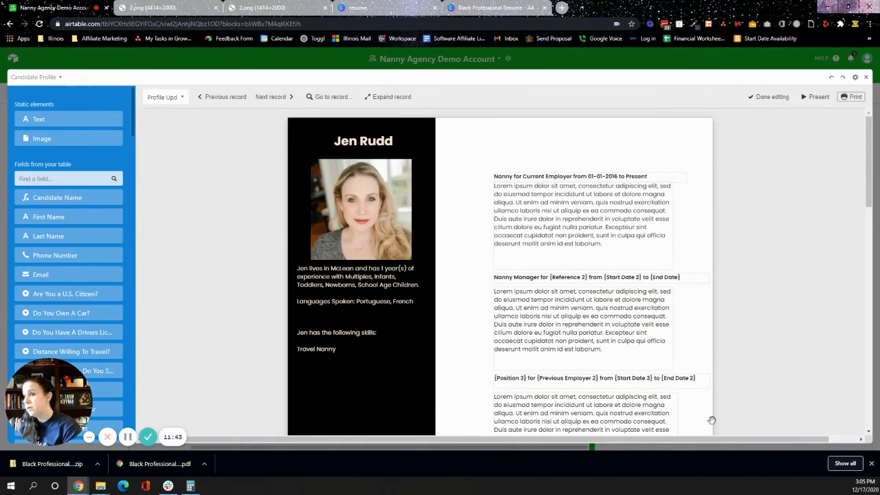
Examine the intro text's content and font settings, the available table fields and both pages of the profile layout.
click(358, 275)
scroll(71, 276, down, 5)
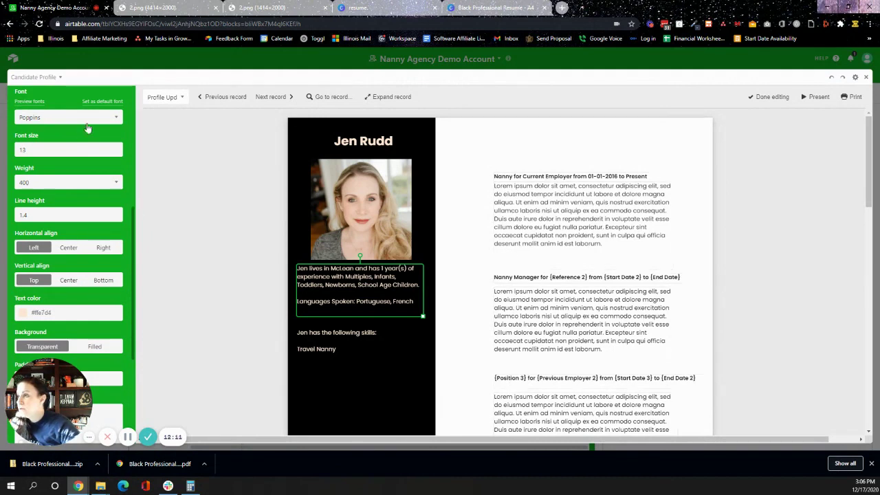
scroll(88, 125, up, 5)
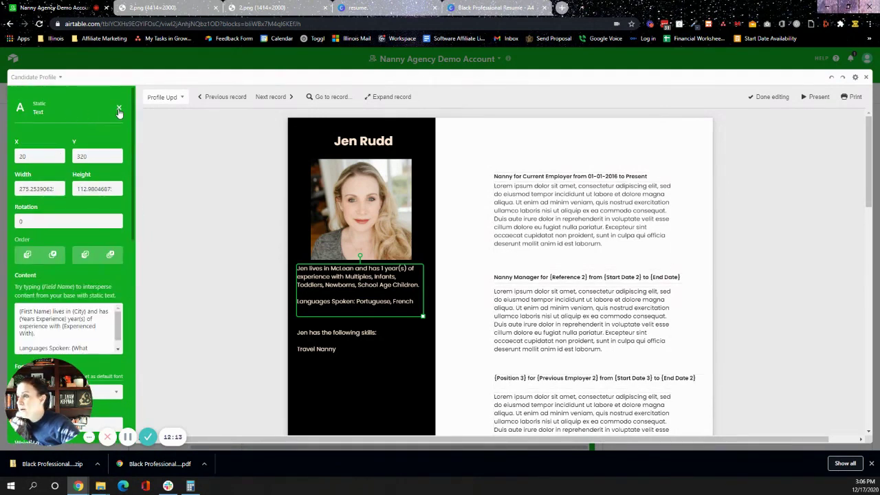
click(118, 112)
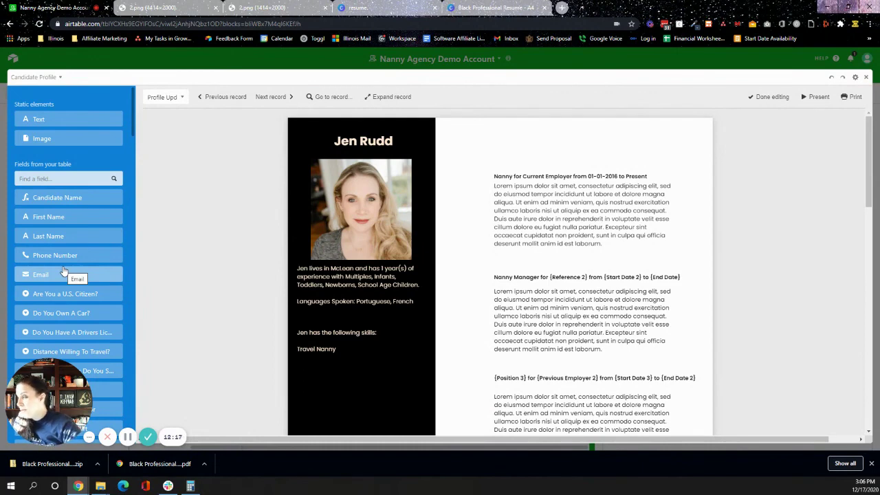
scroll(65, 270, down, 10)
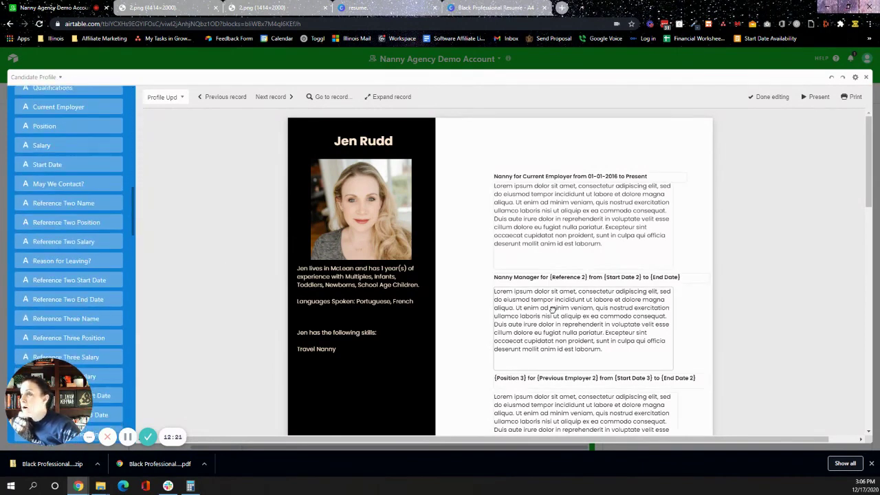
click(551, 309)
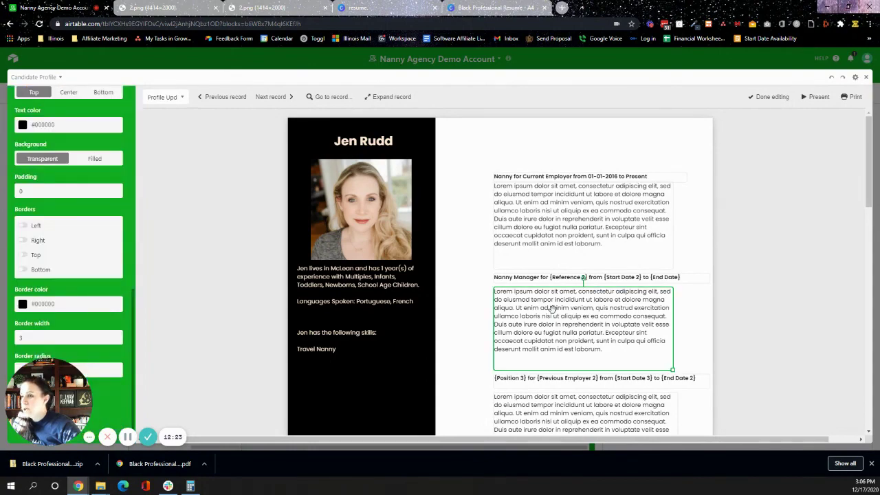
scroll(552, 309, down, 15)
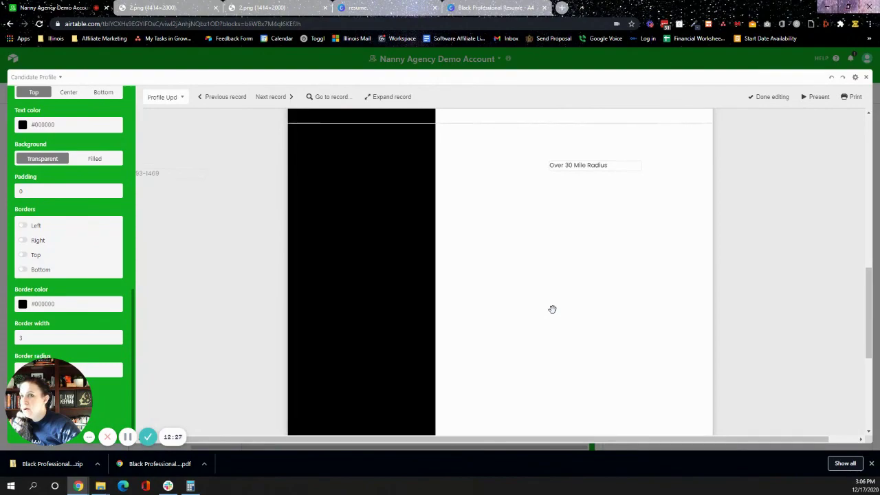
scroll(552, 309, up, 15)
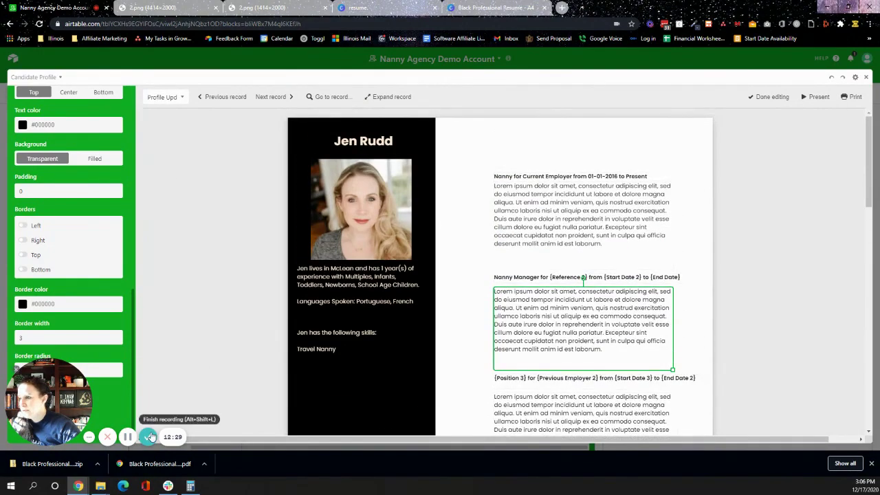